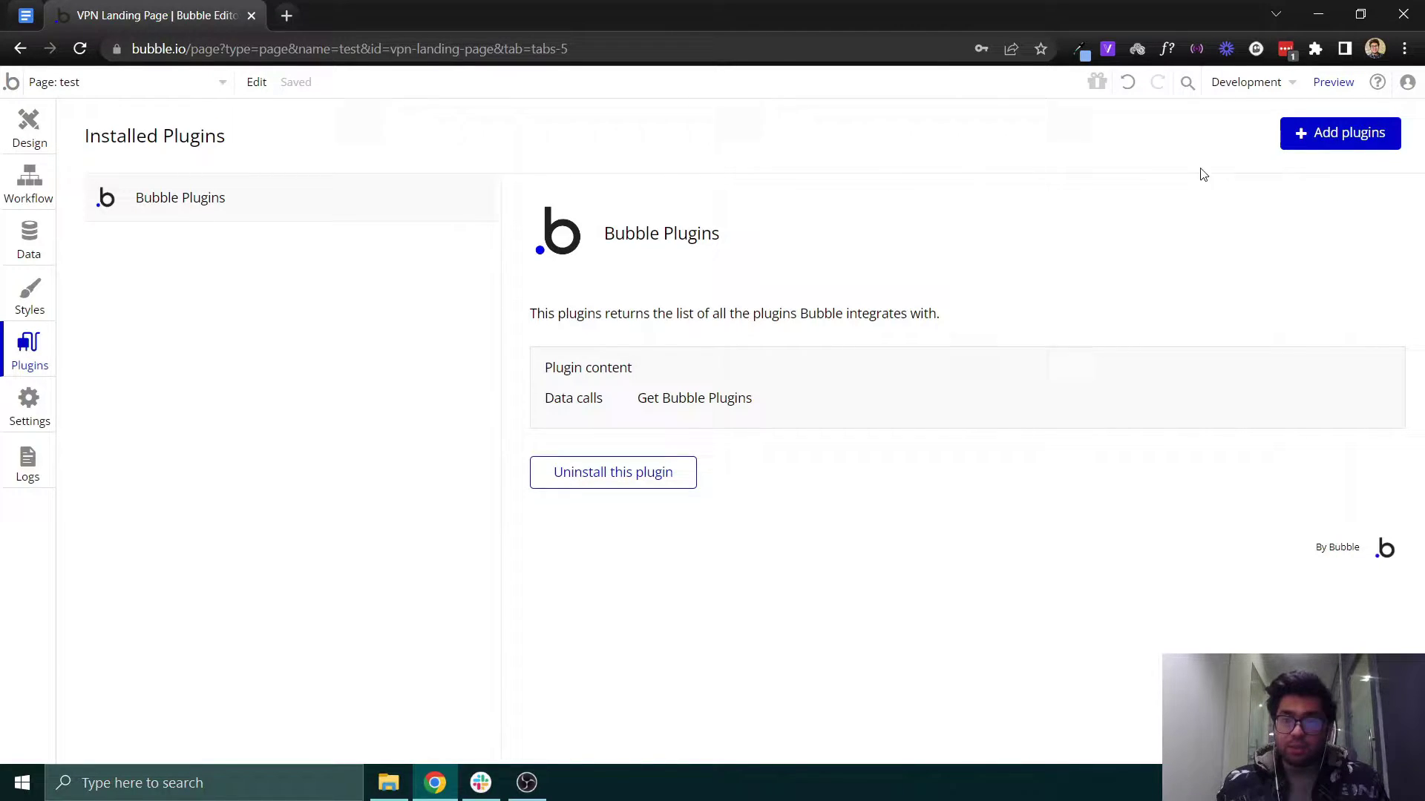
# - Install the 'sha256 hash backend' plugin from the plugin marketplace and close it
pyautogui.click(1341, 138)
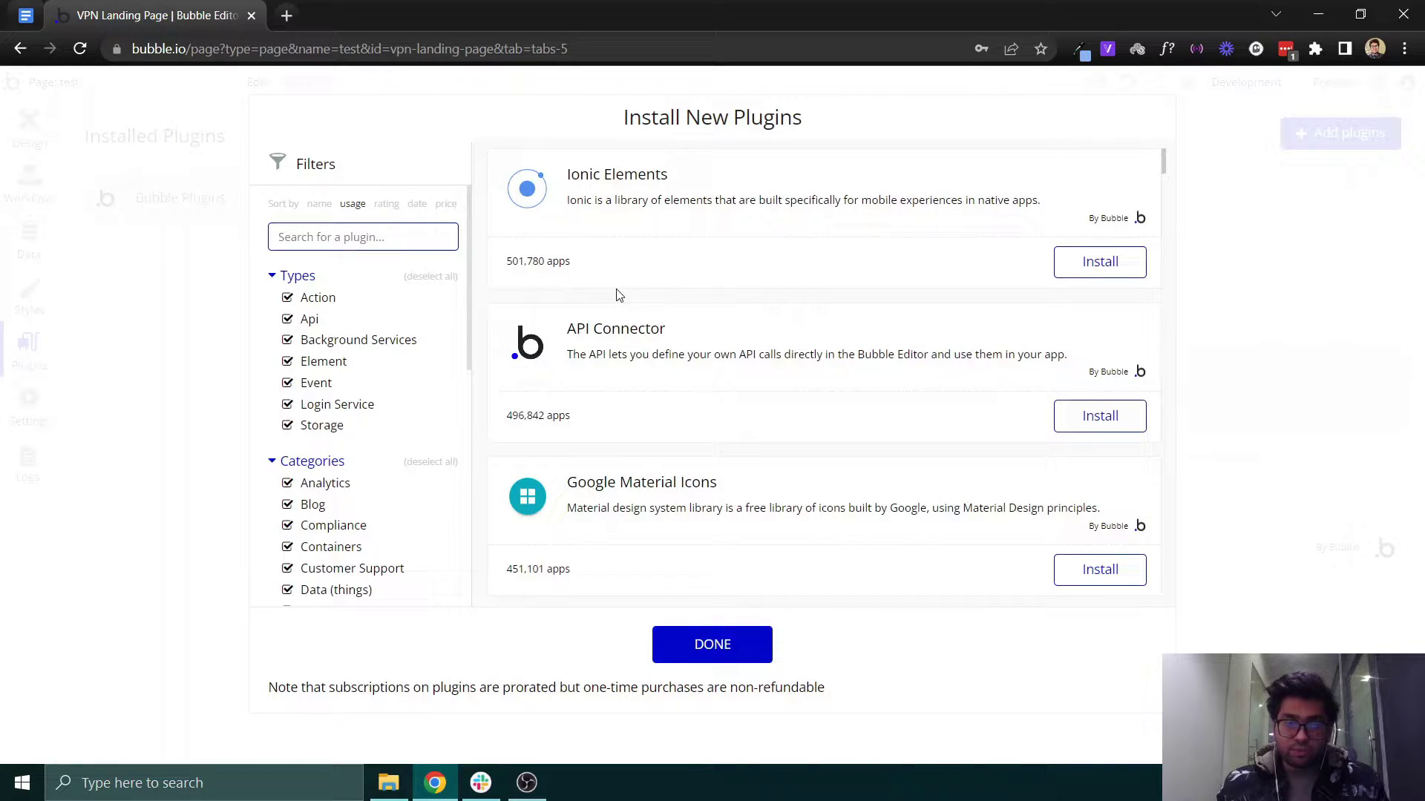
pyautogui.write('hash')
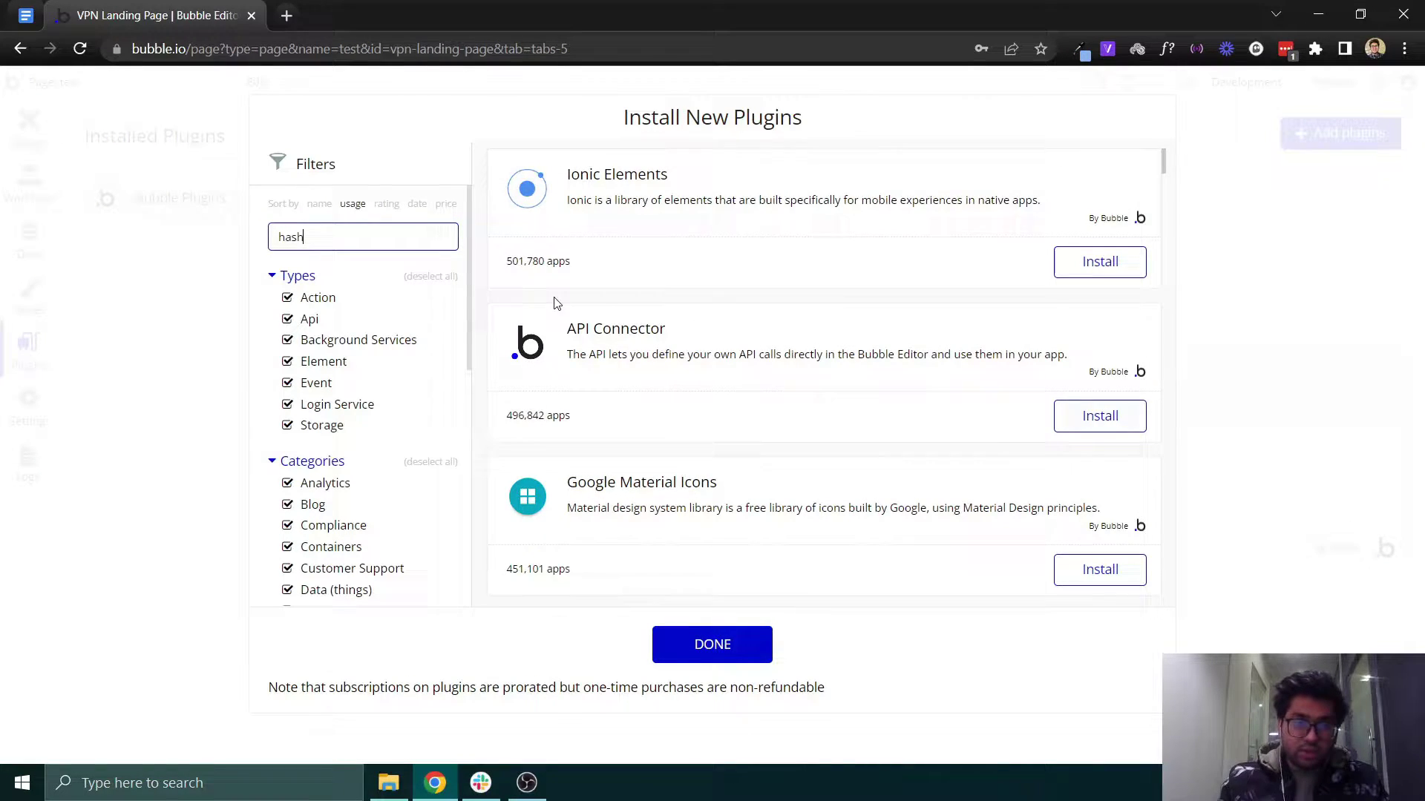
pyautogui.scroll(-1, 709, 352)
pyautogui.scroll(-2, 690, 351)
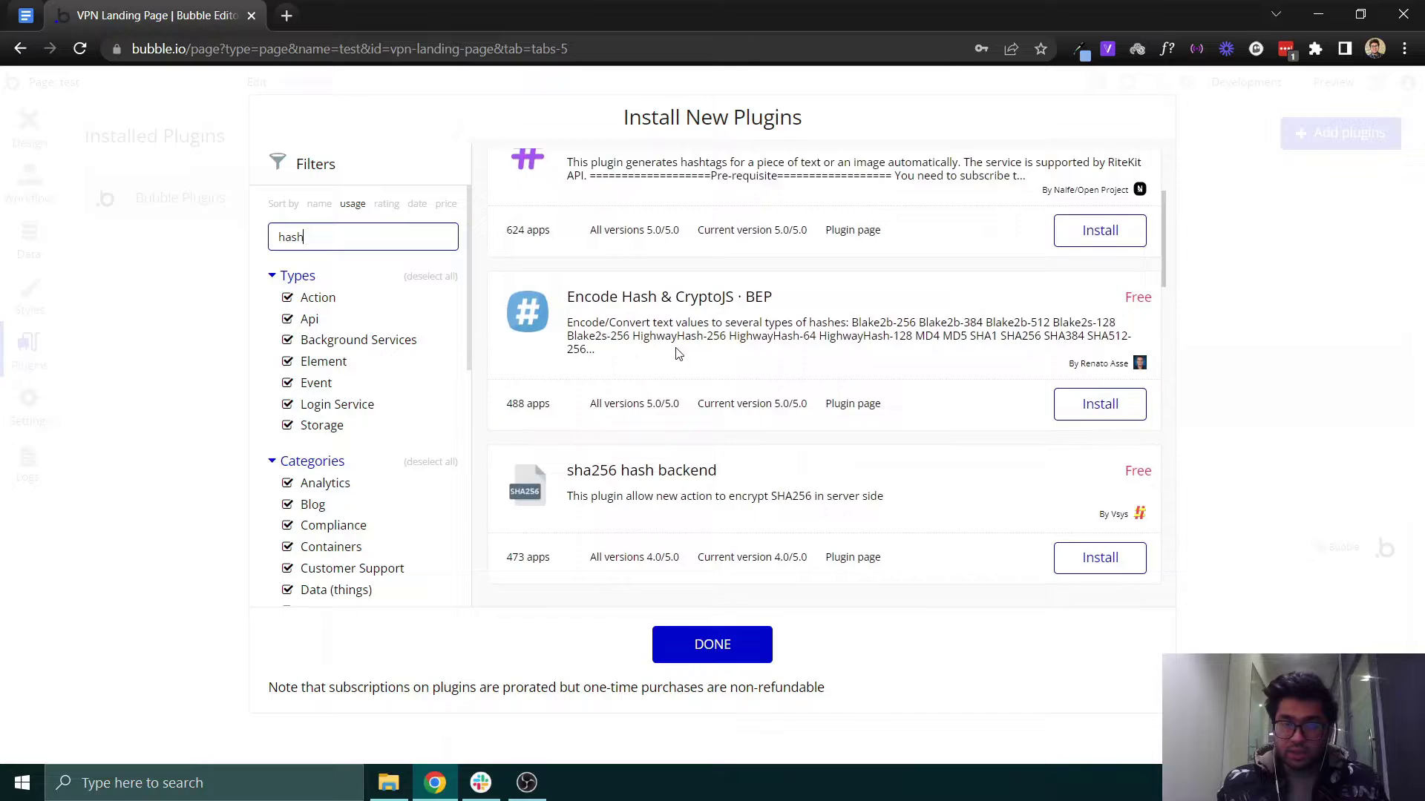
pyautogui.scroll(-1, 663, 351)
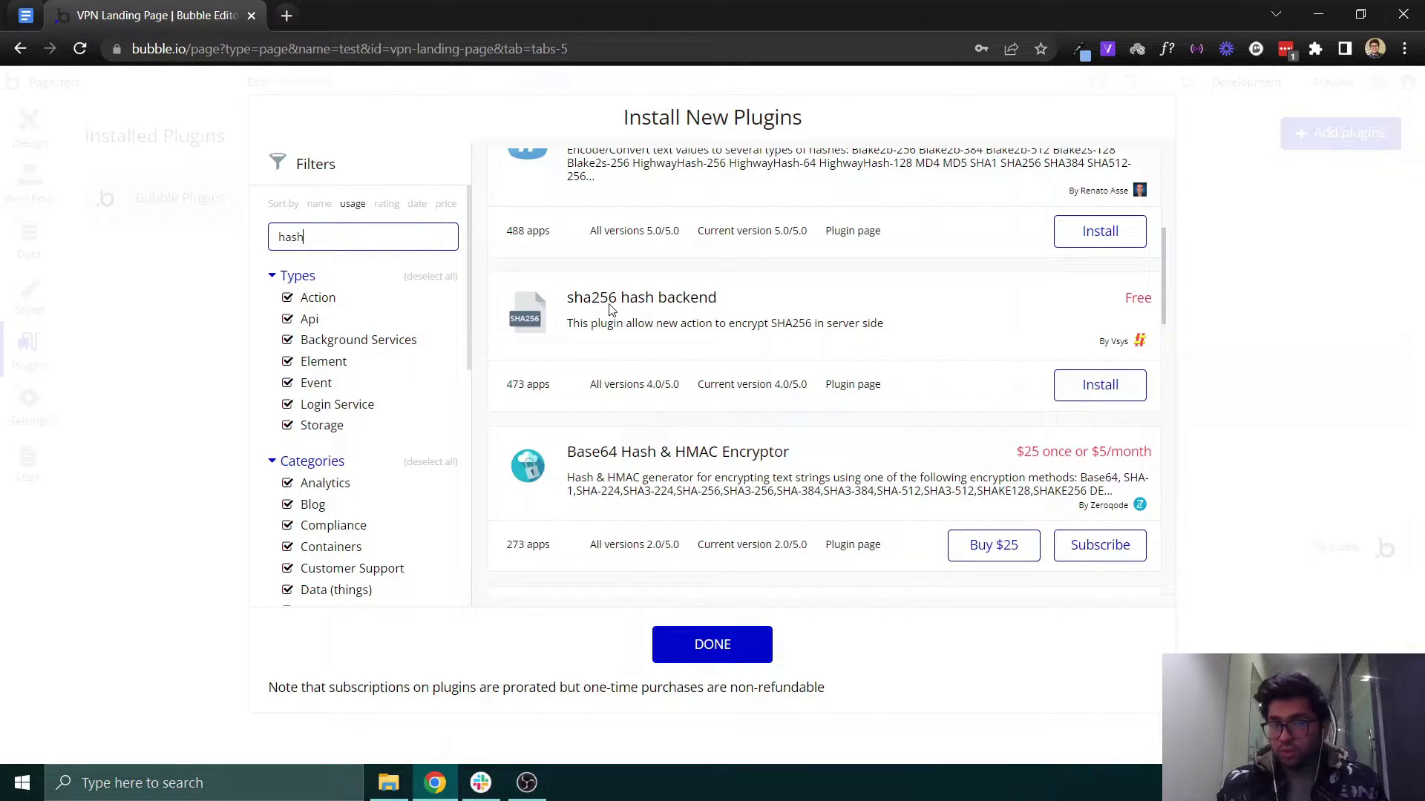
pyautogui.click(1063, 384)
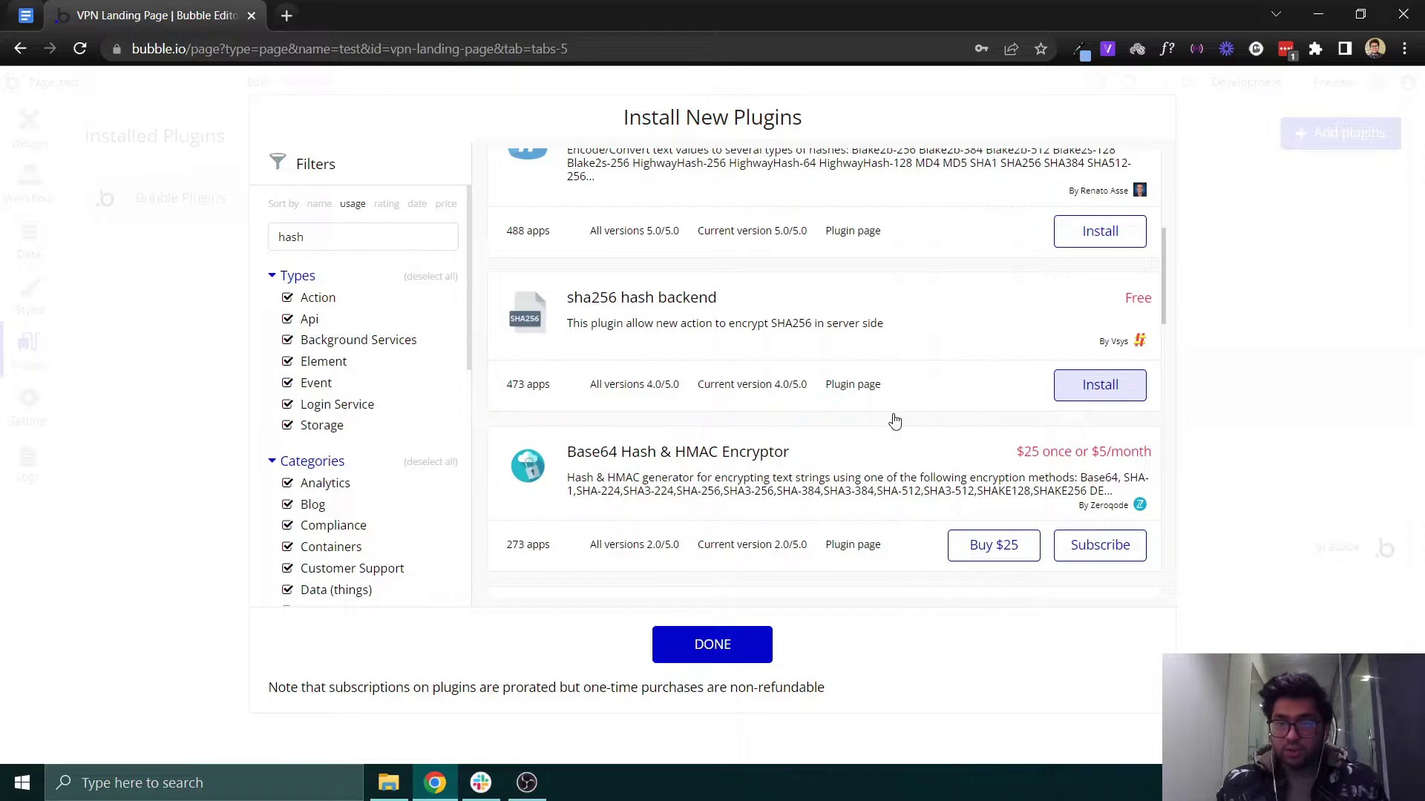
pyautogui.click(682, 646)
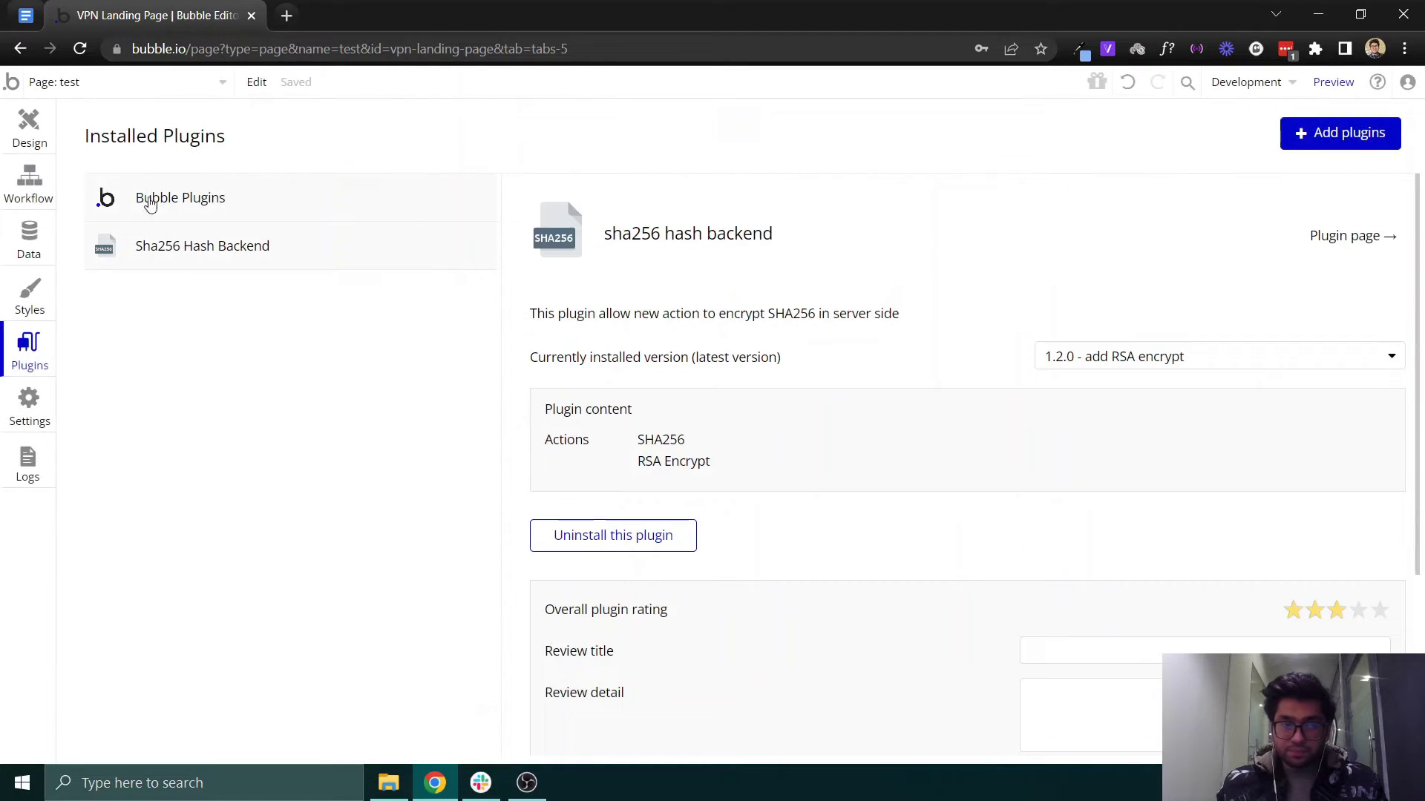
# - Add a text input to the page with placeholder 'Enter First Name'
pyautogui.click(19, 138)
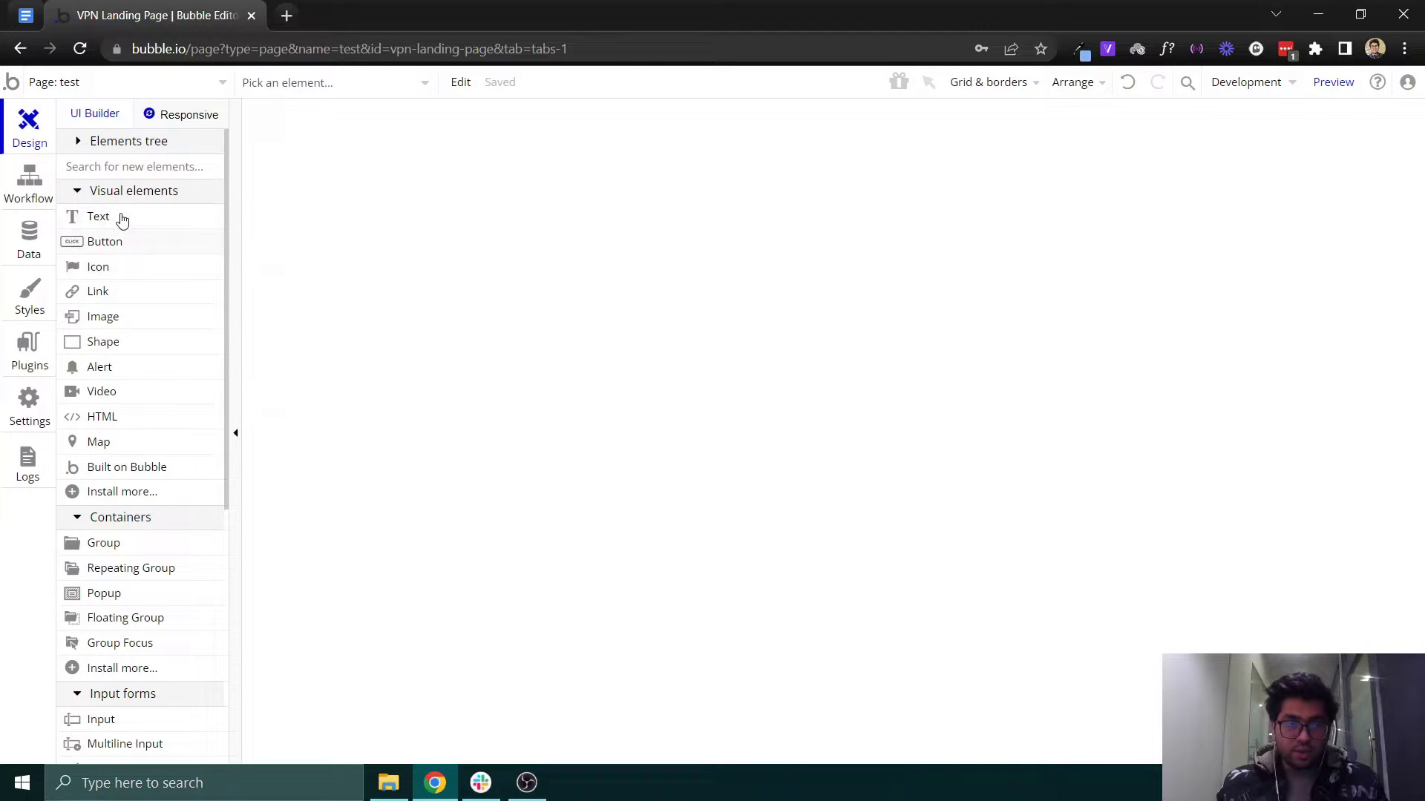
pyautogui.write('input')
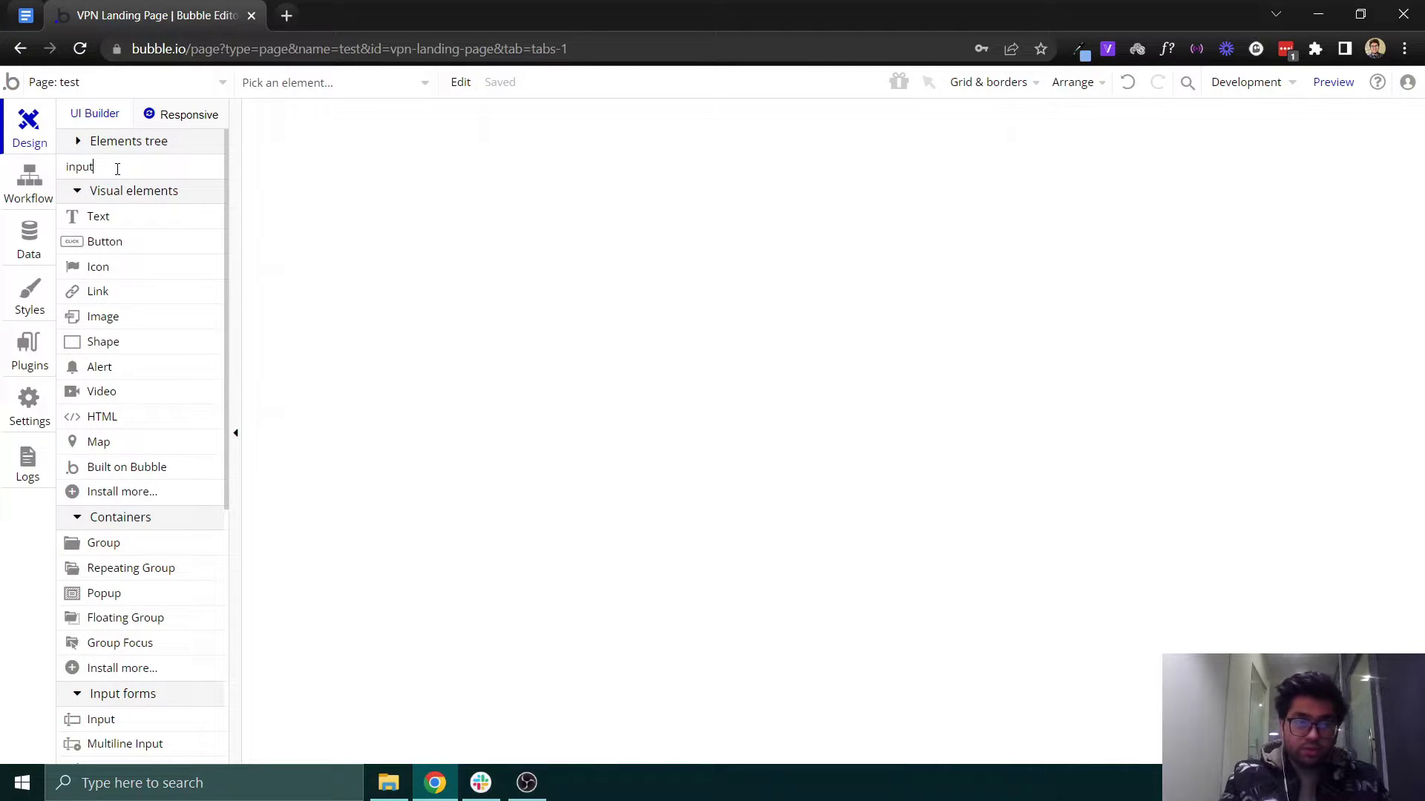
pyautogui.moveTo(151, 218); pyautogui.dragTo(675, 229)
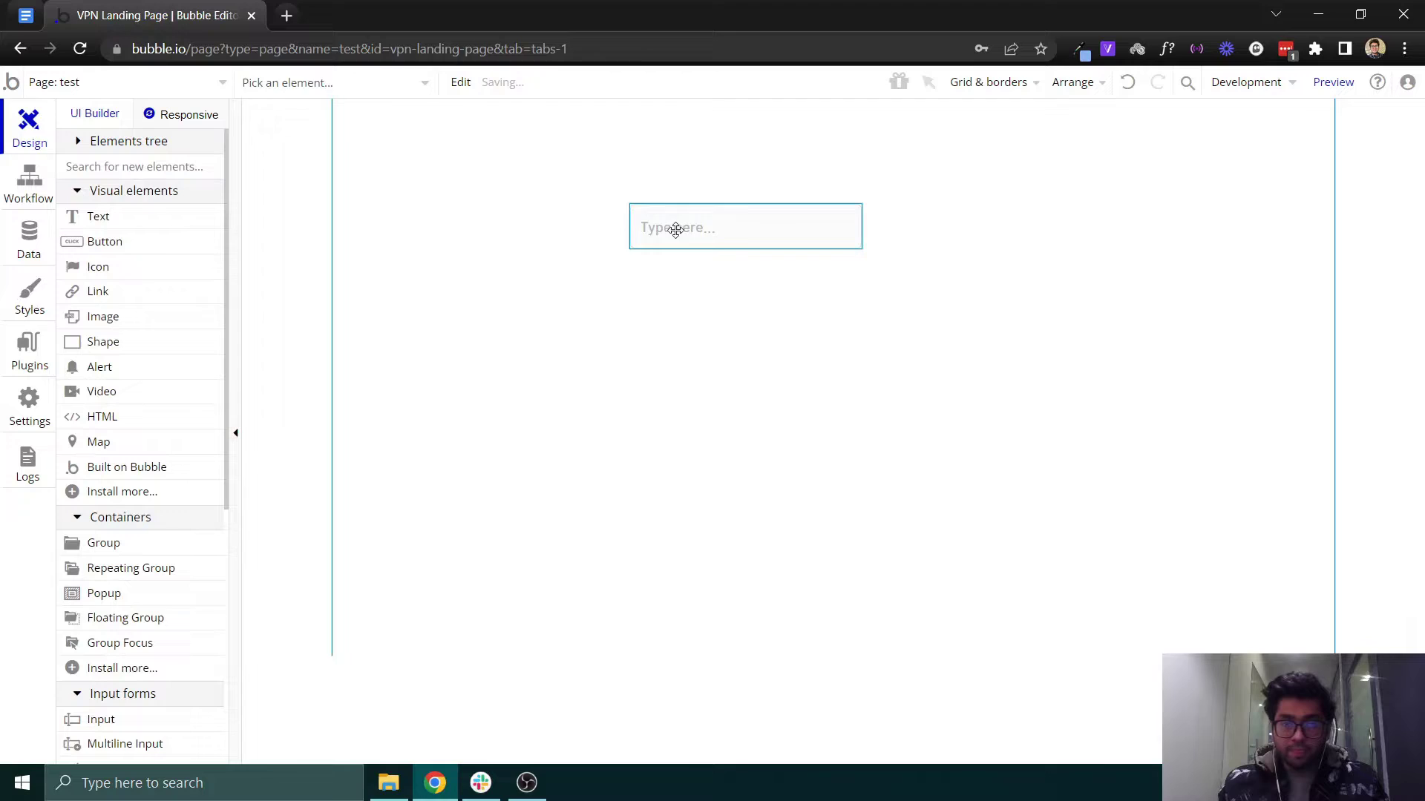
pyautogui.tripleClick(1193, 269)
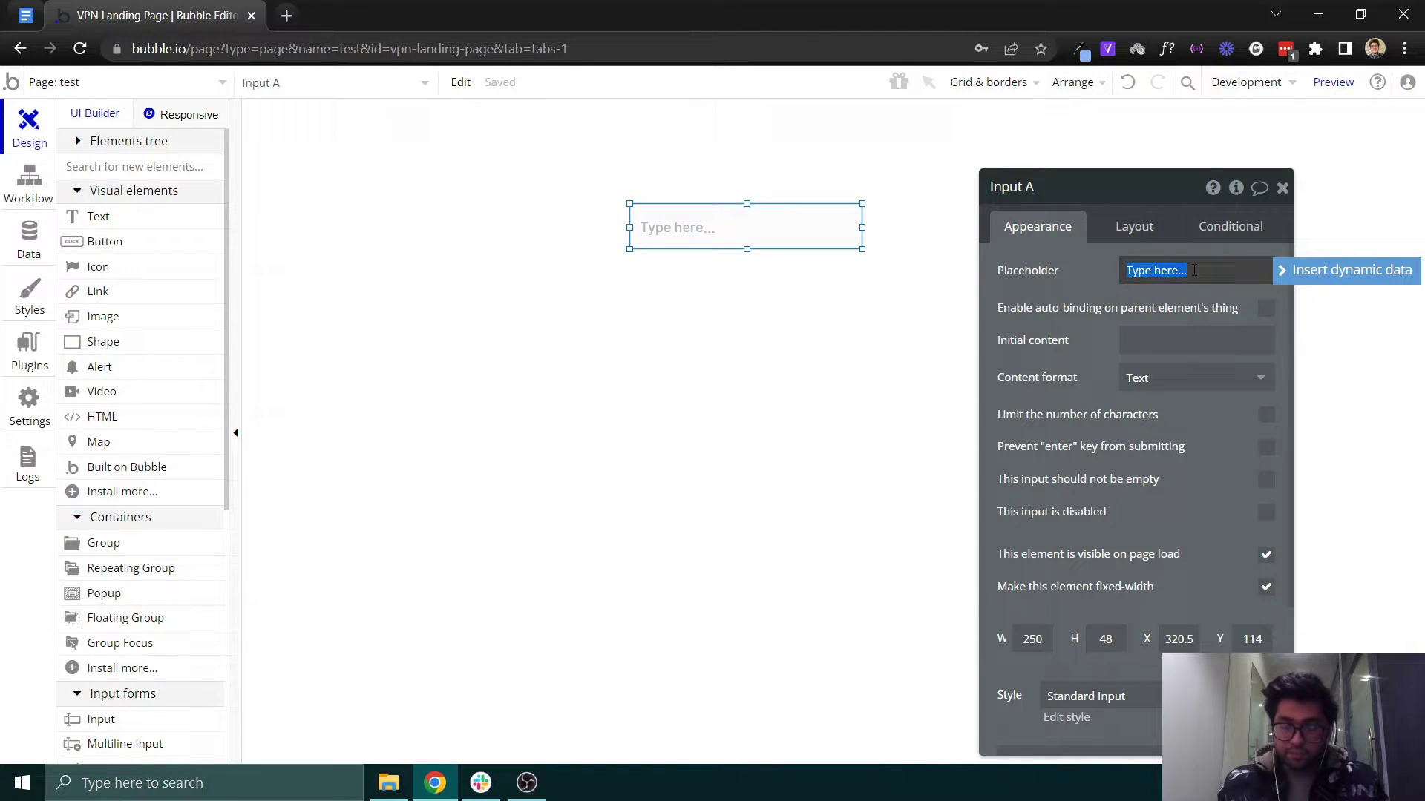
pyautogui.write('Zaeem')
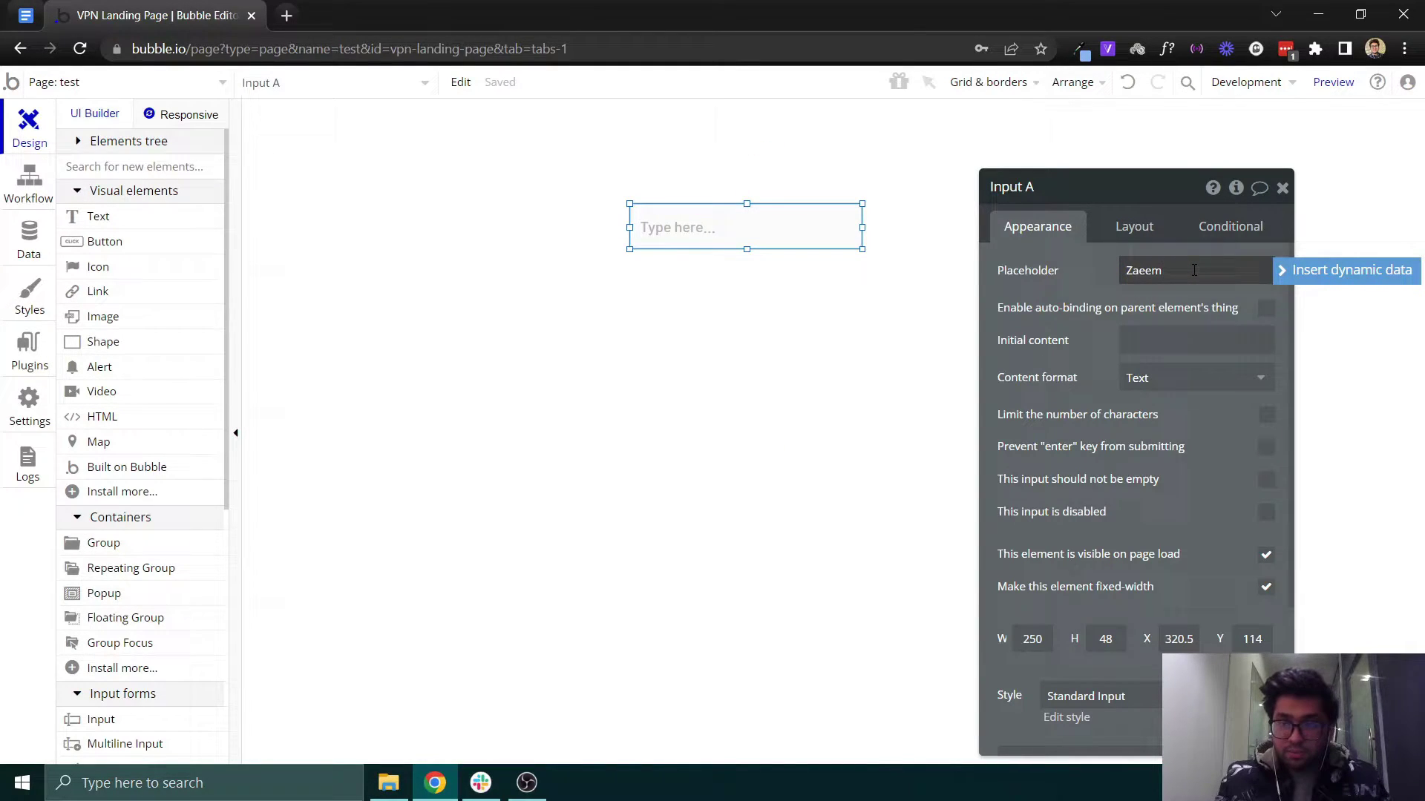
pyautogui.tripleClick(1193, 270)
pyautogui.write('Enter')
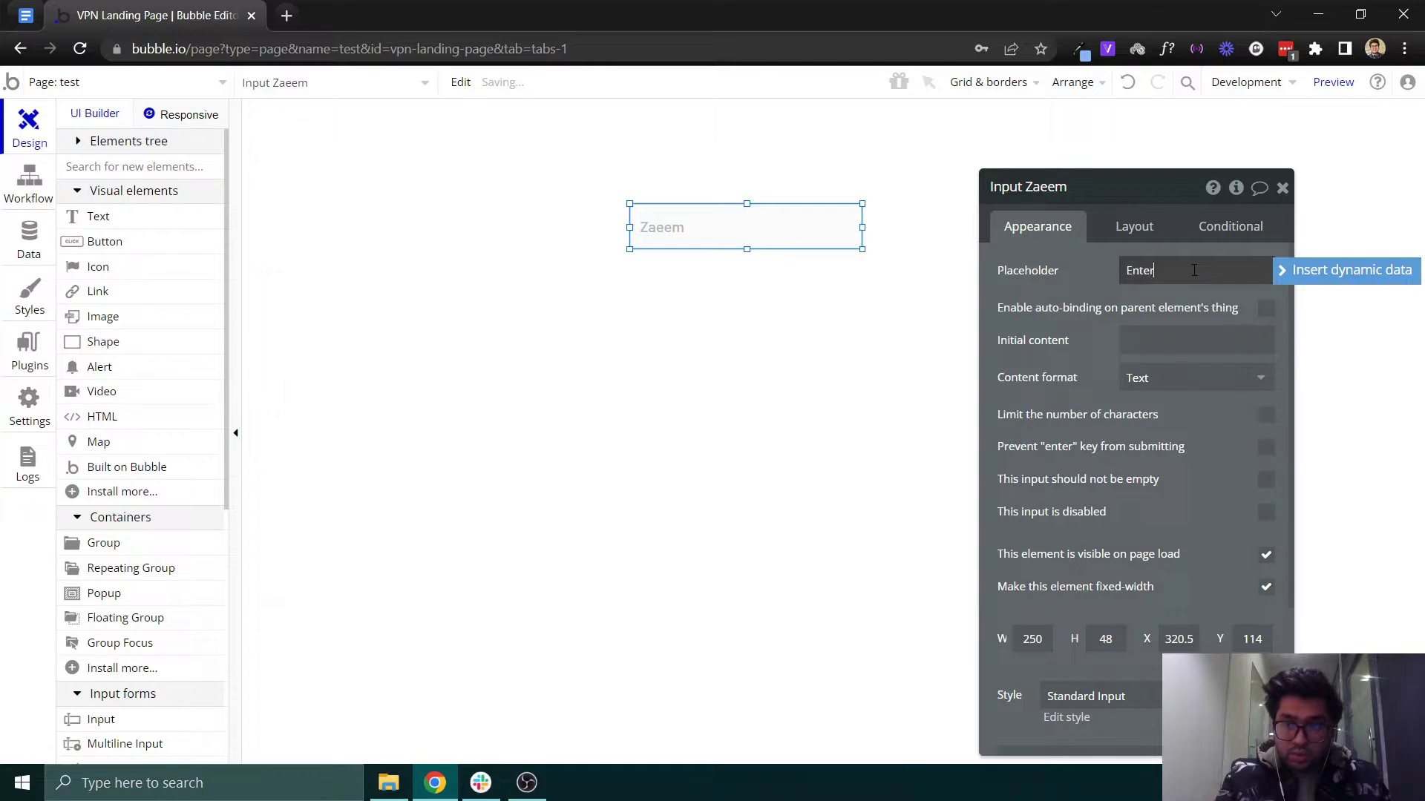
pyautogui.write(' First')
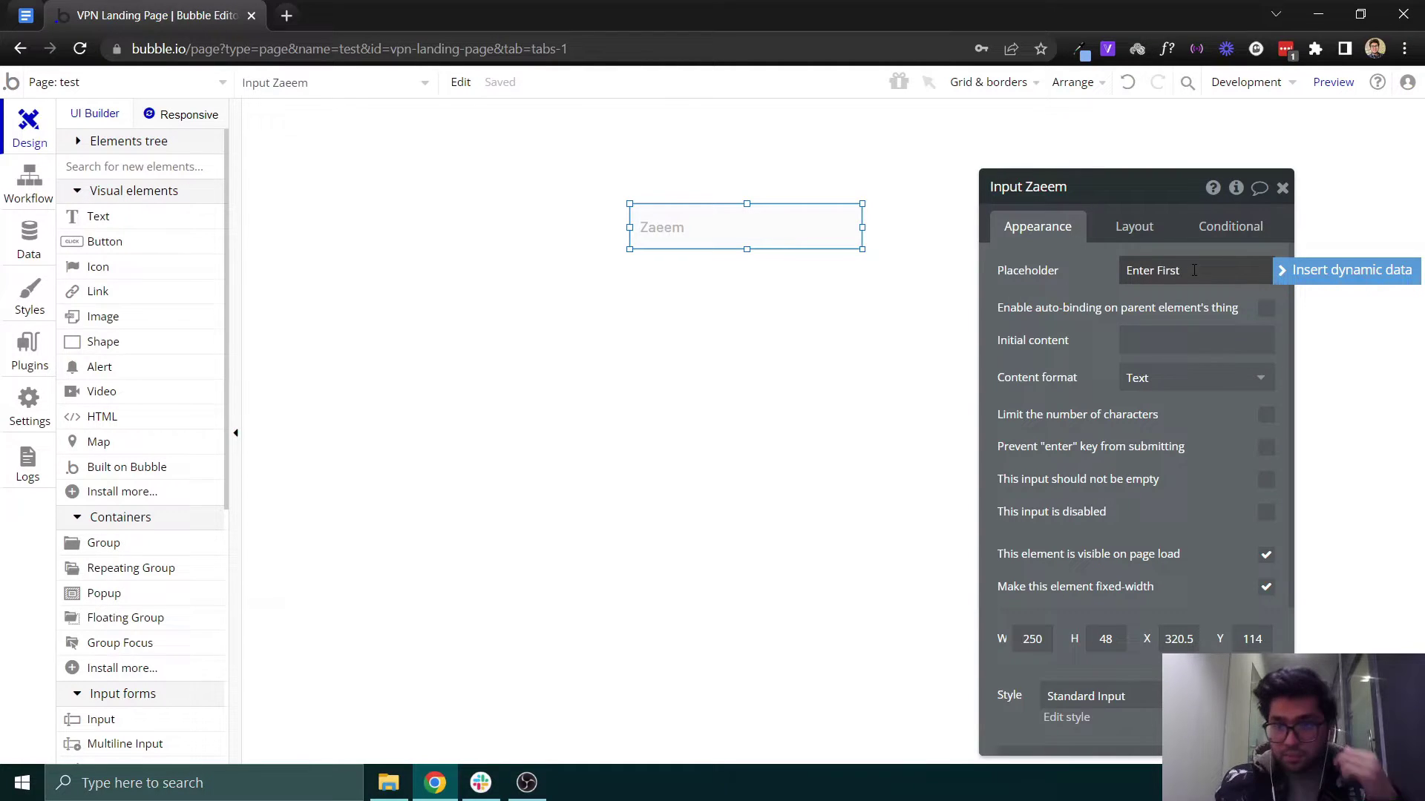
pyautogui.write(' Name')
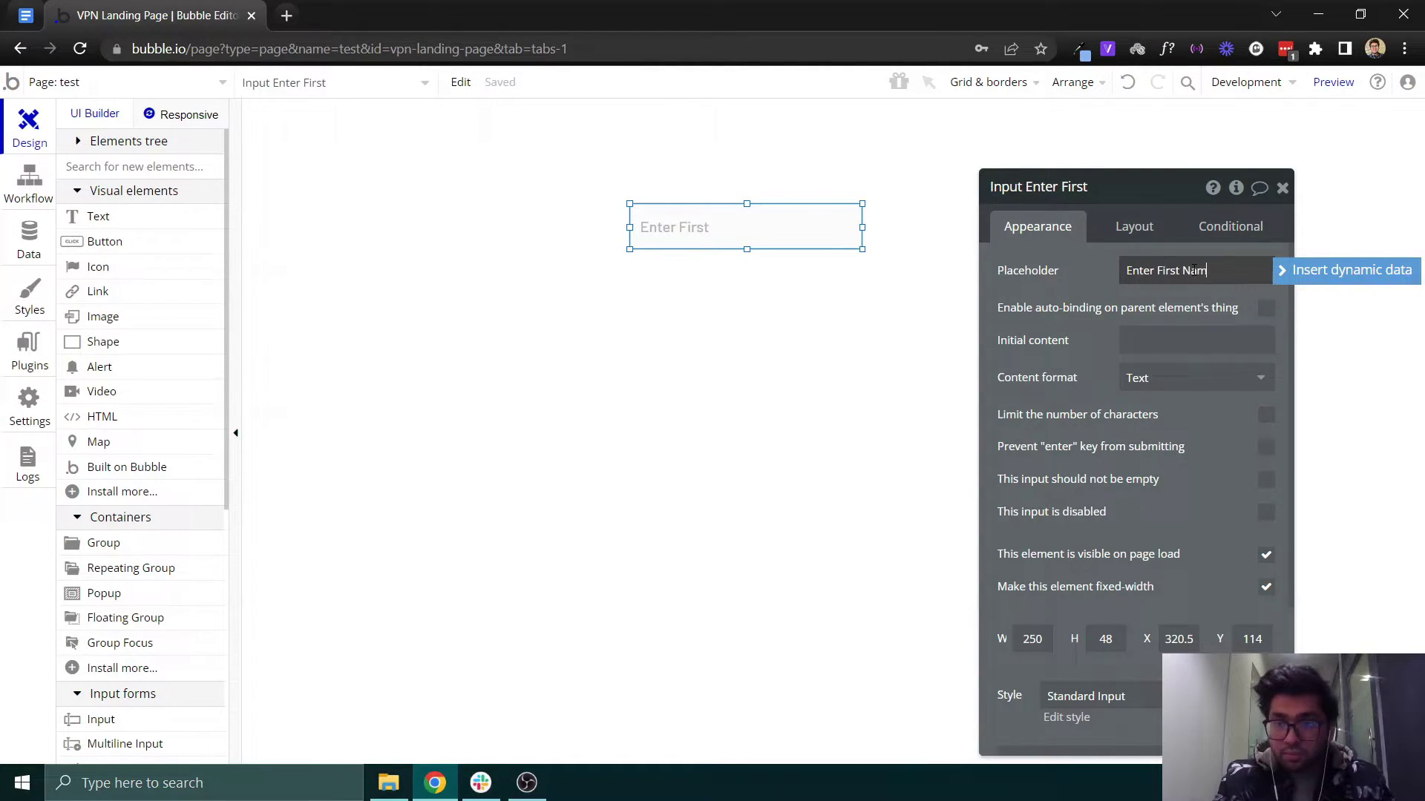
pyautogui.click(826, 273)
pyautogui.moveTo(788, 236); pyautogui.dragTo(860, 224)
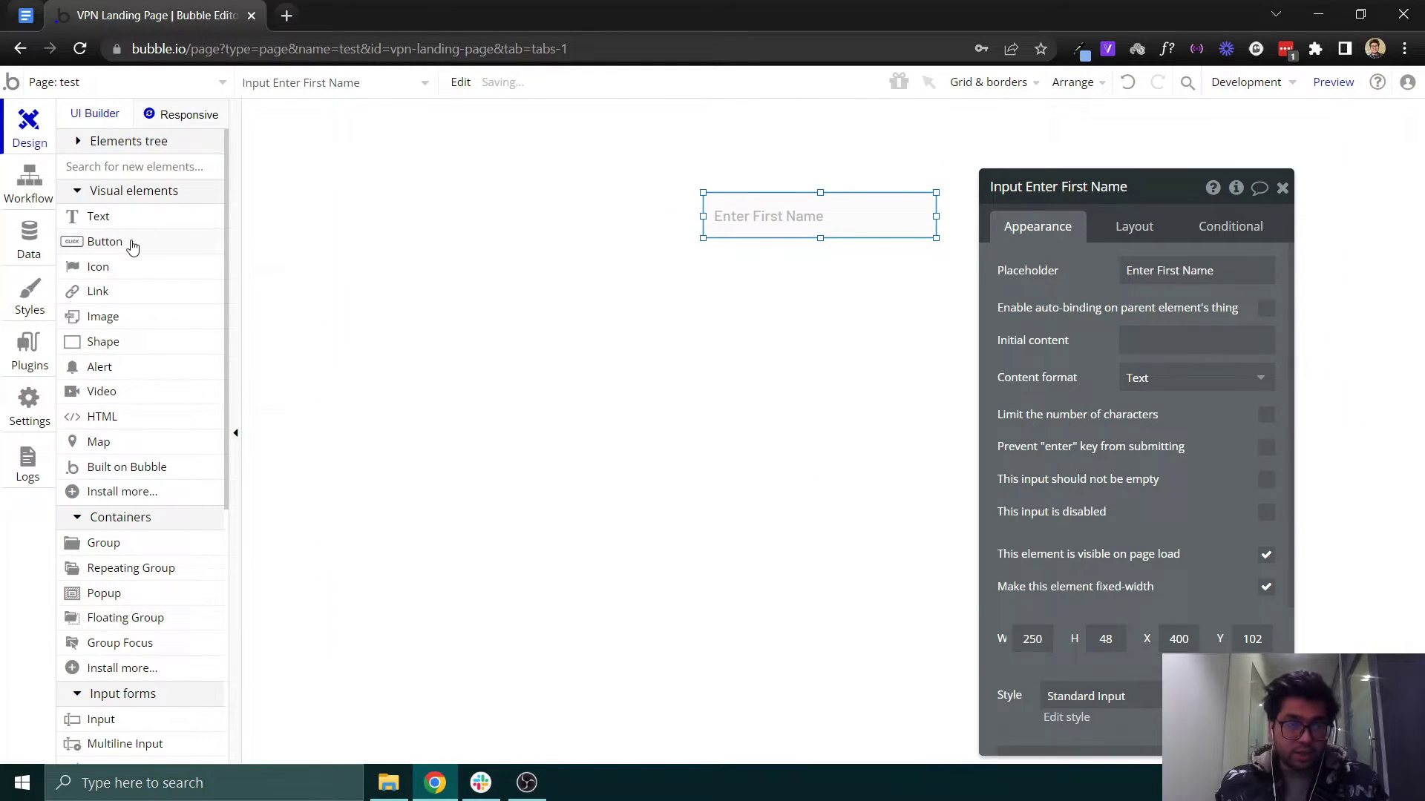
# - Add a button labelled 'Hash' aligned beside the input
pyautogui.moveTo(105, 241)
pyautogui.mouseDown()
pyautogui.moveTo(878, 273)
pyautogui.moveTo(991, 231)
pyautogui.mouseUp()
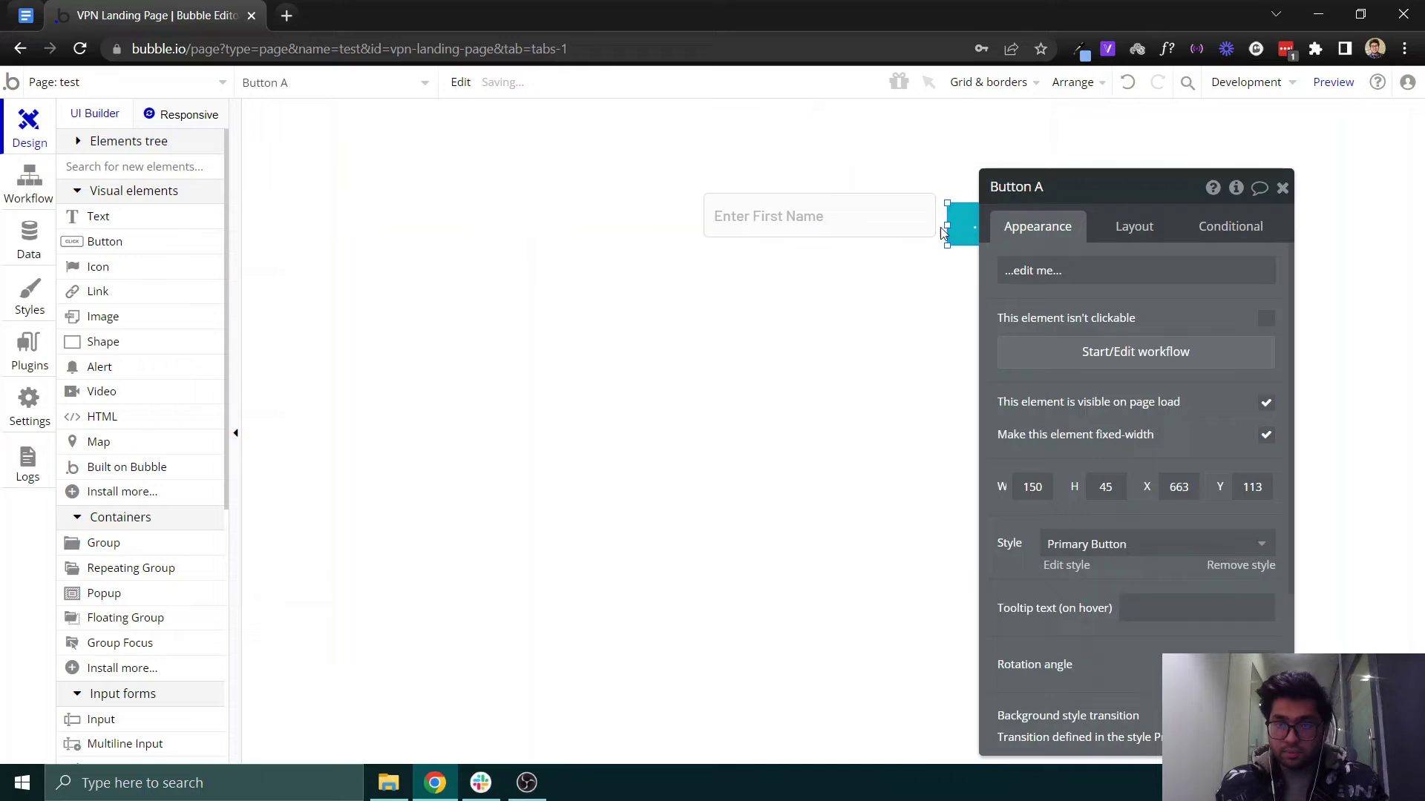
pyautogui.moveTo(818, 218); pyautogui.dragTo(793, 212)
pyautogui.doubleClick(792, 211)
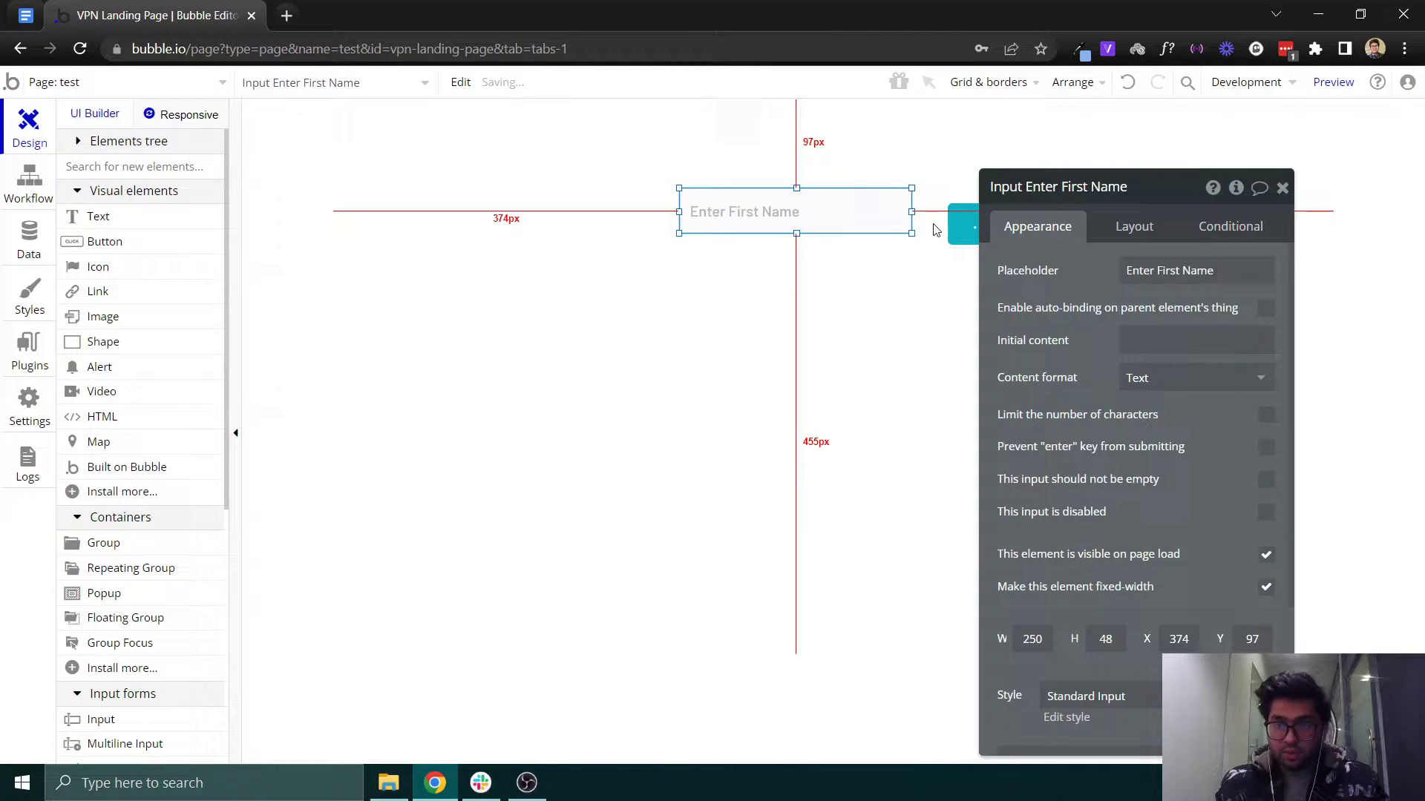
pyautogui.moveTo(960, 236); pyautogui.dragTo(939, 223)
pyautogui.doubleClick(939, 222)
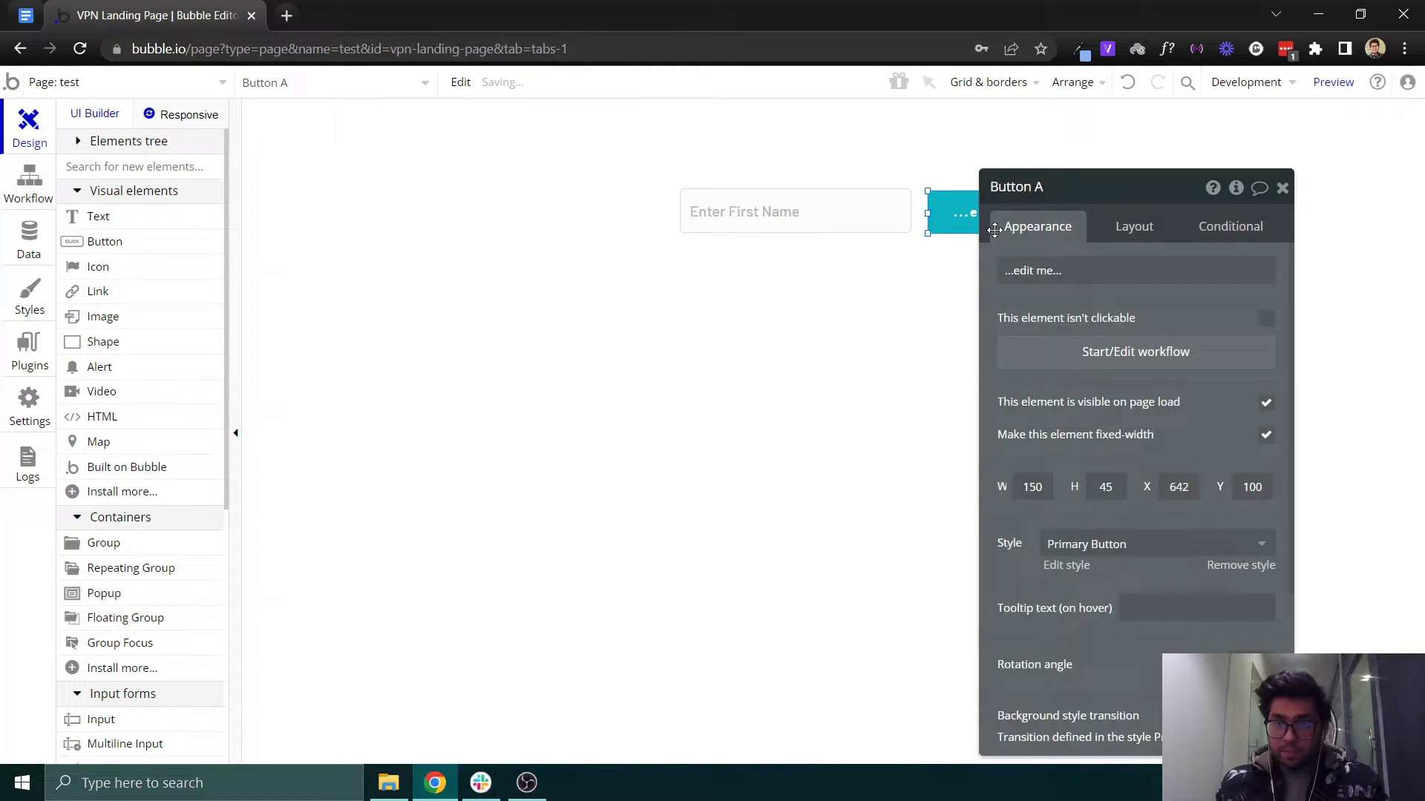
pyautogui.click(1074, 269)
pyautogui.write('Hash')
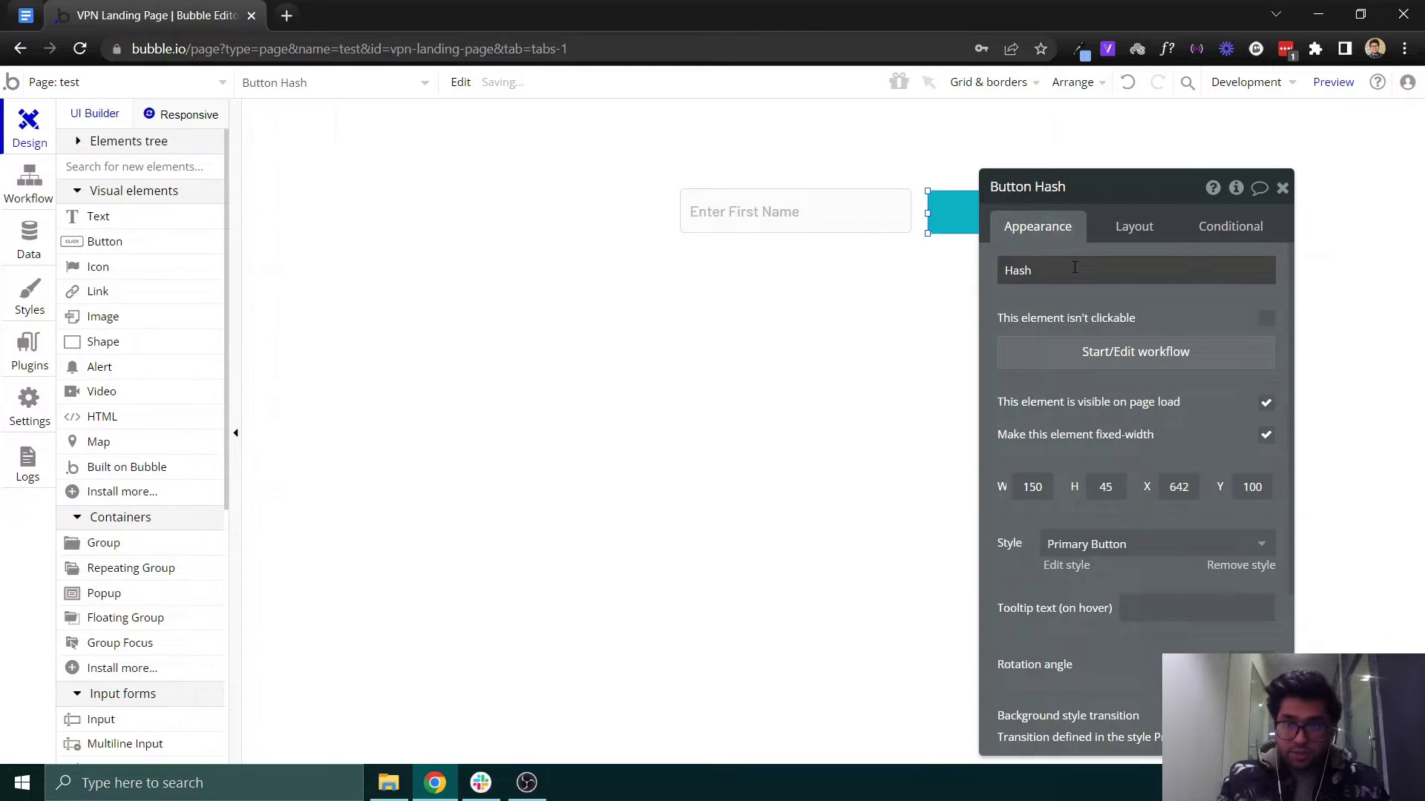
pyautogui.moveTo(1015, 293); pyautogui.dragTo(355, 268)
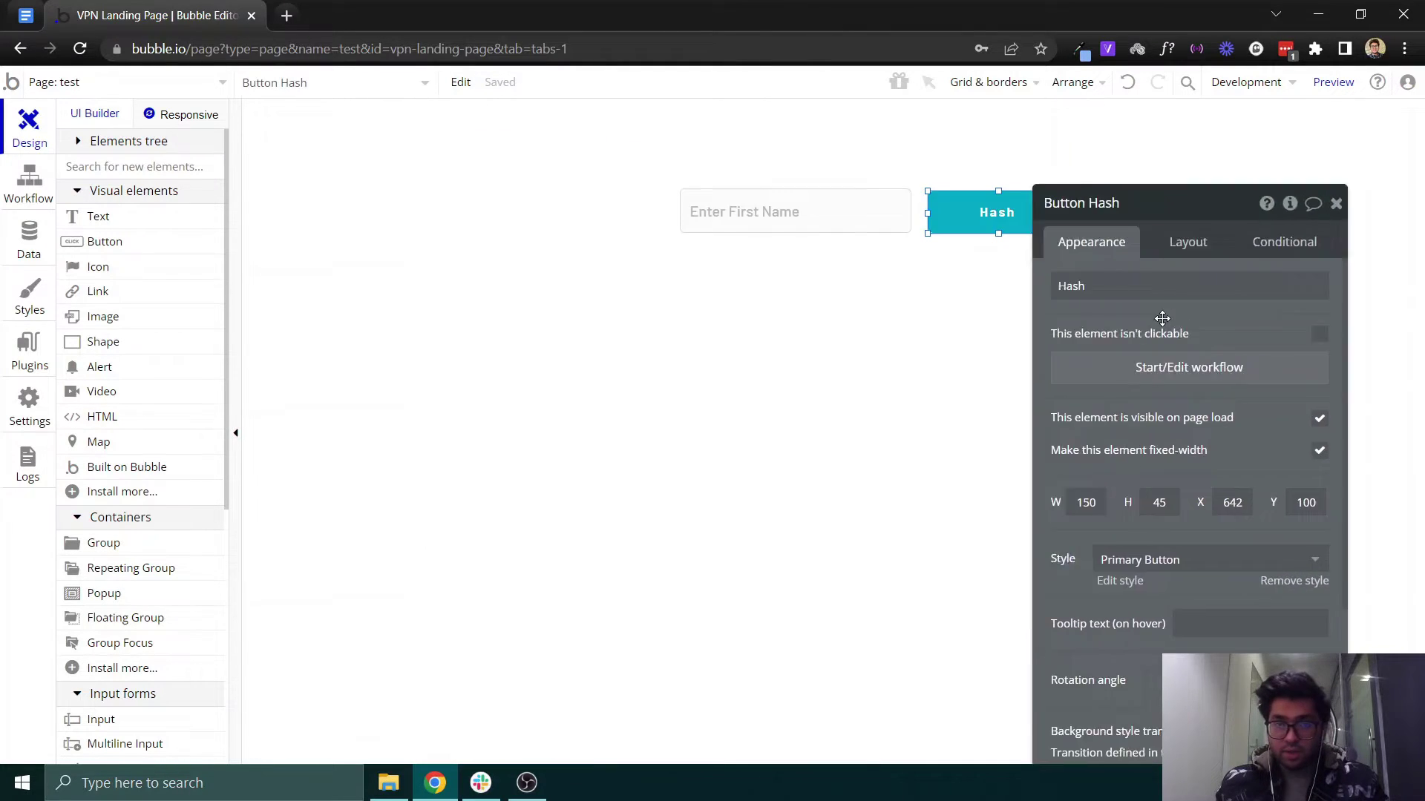
# - Add a 'RESULT:' text element below the input
pyautogui.click(143, 226)
pyautogui.click(797, 334)
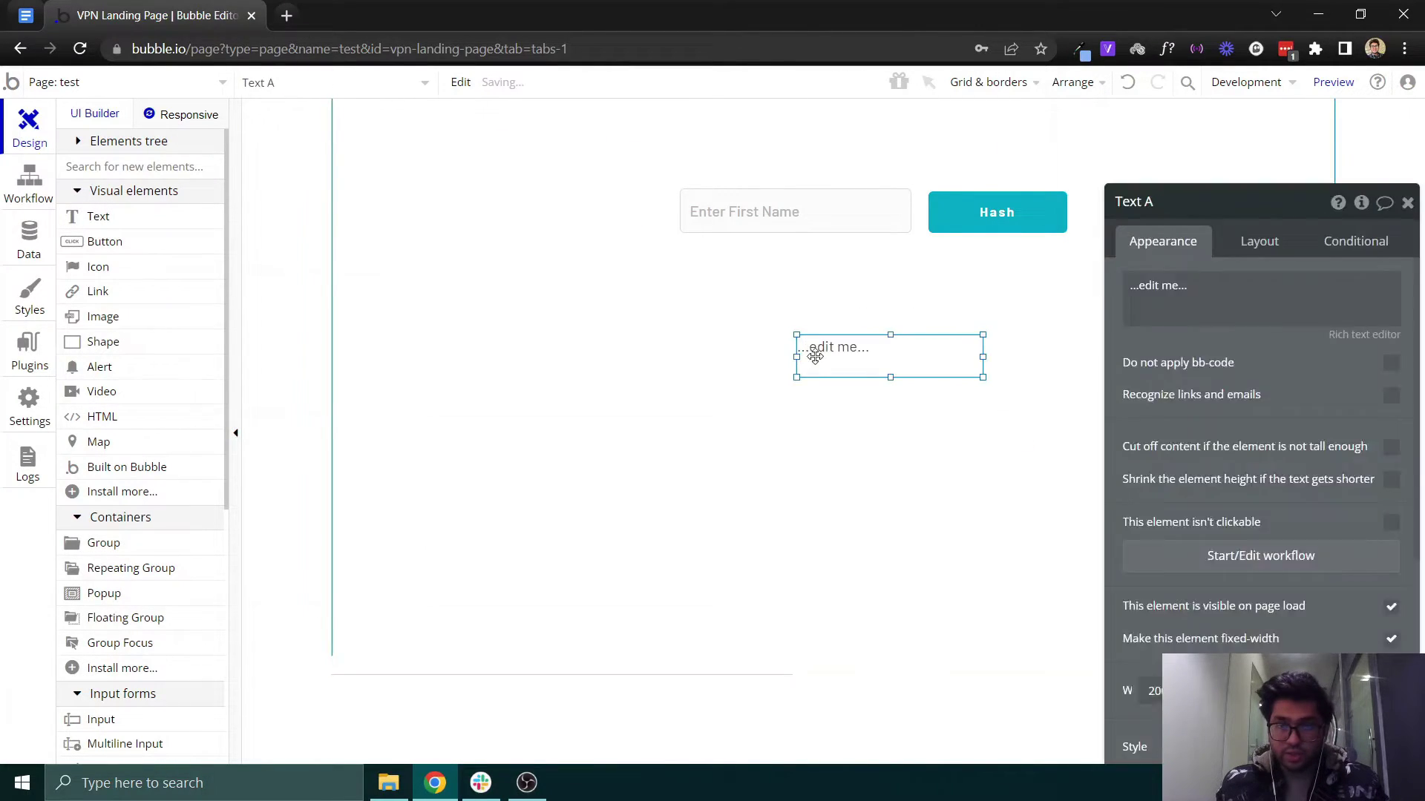
pyautogui.moveTo(810, 353); pyautogui.dragTo(720, 380)
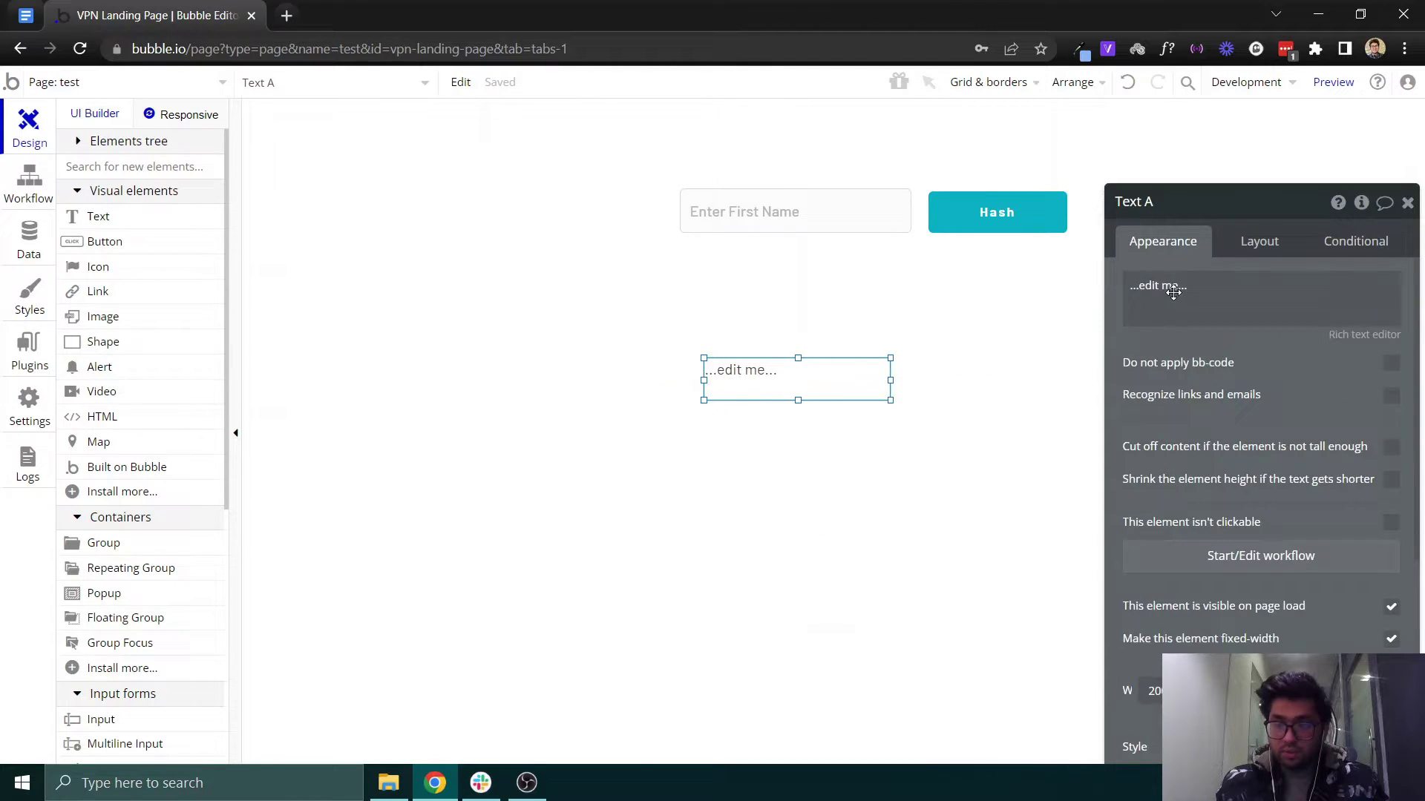
pyautogui.click(1219, 293)
pyautogui.write('RESULT:')
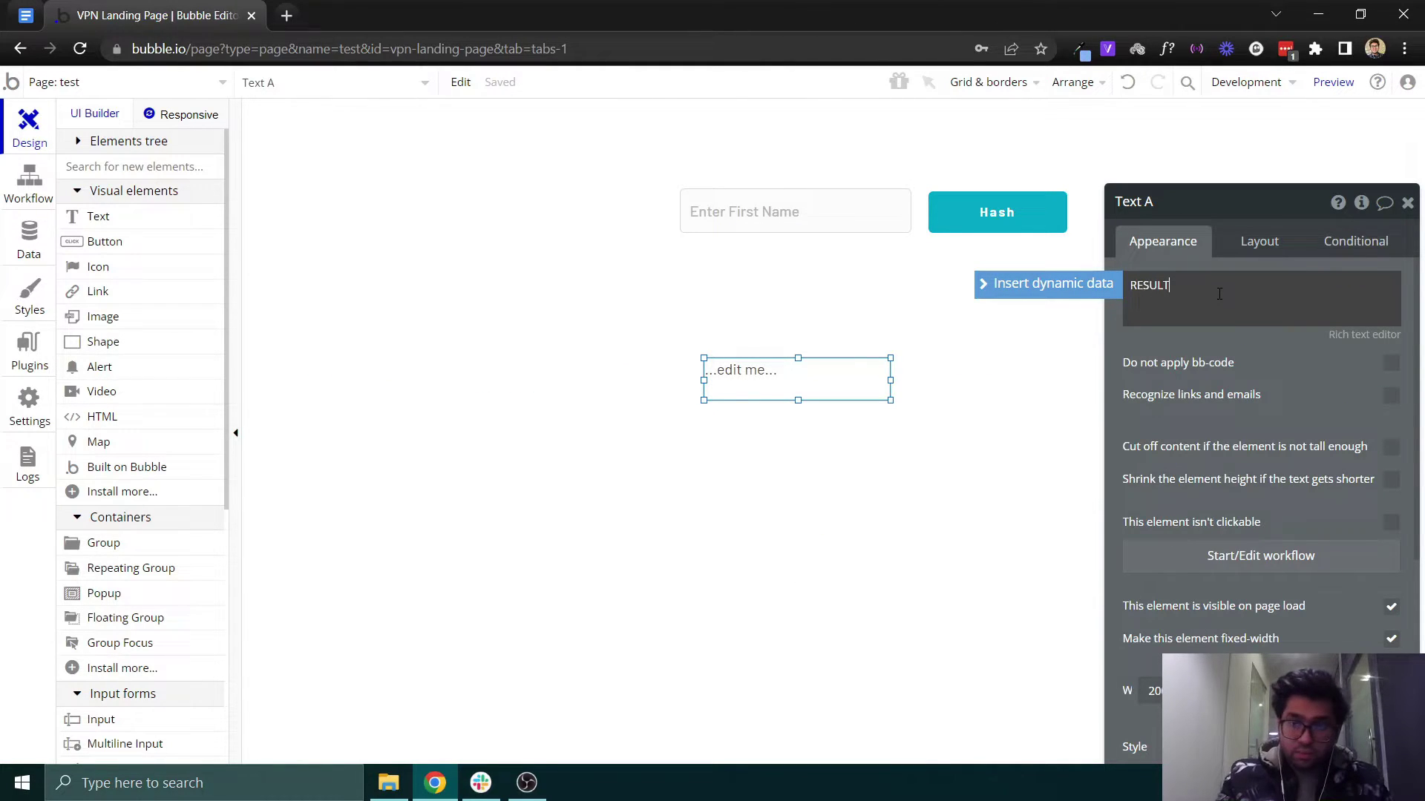
pyautogui.click(806, 398)
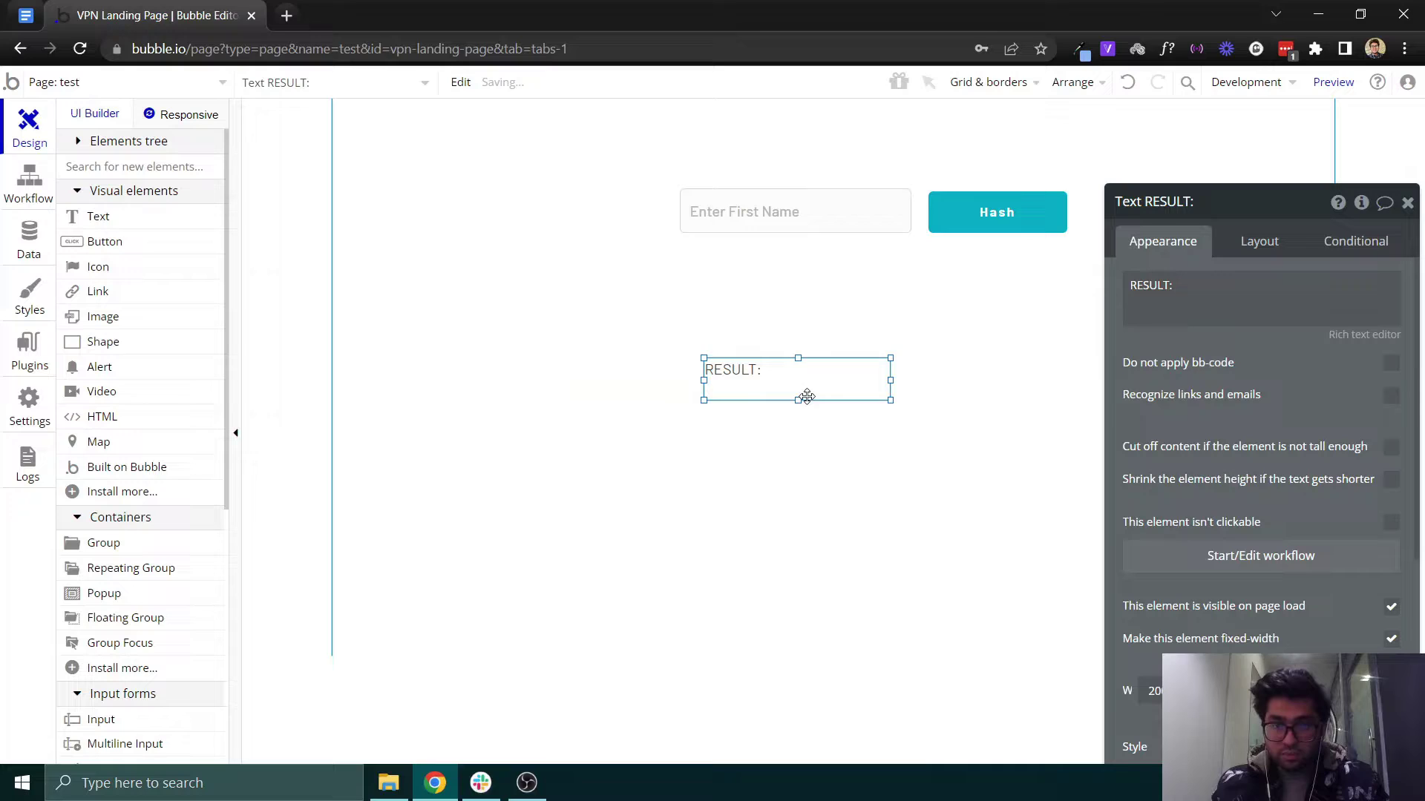
# - Copy the RESULT text into a second box below and stretch it wide across the page
pyautogui.moveTo(806, 390); pyautogui.dragTo(774, 409)
pyautogui.moveTo(866, 407); pyautogui.dragTo(911, 407)
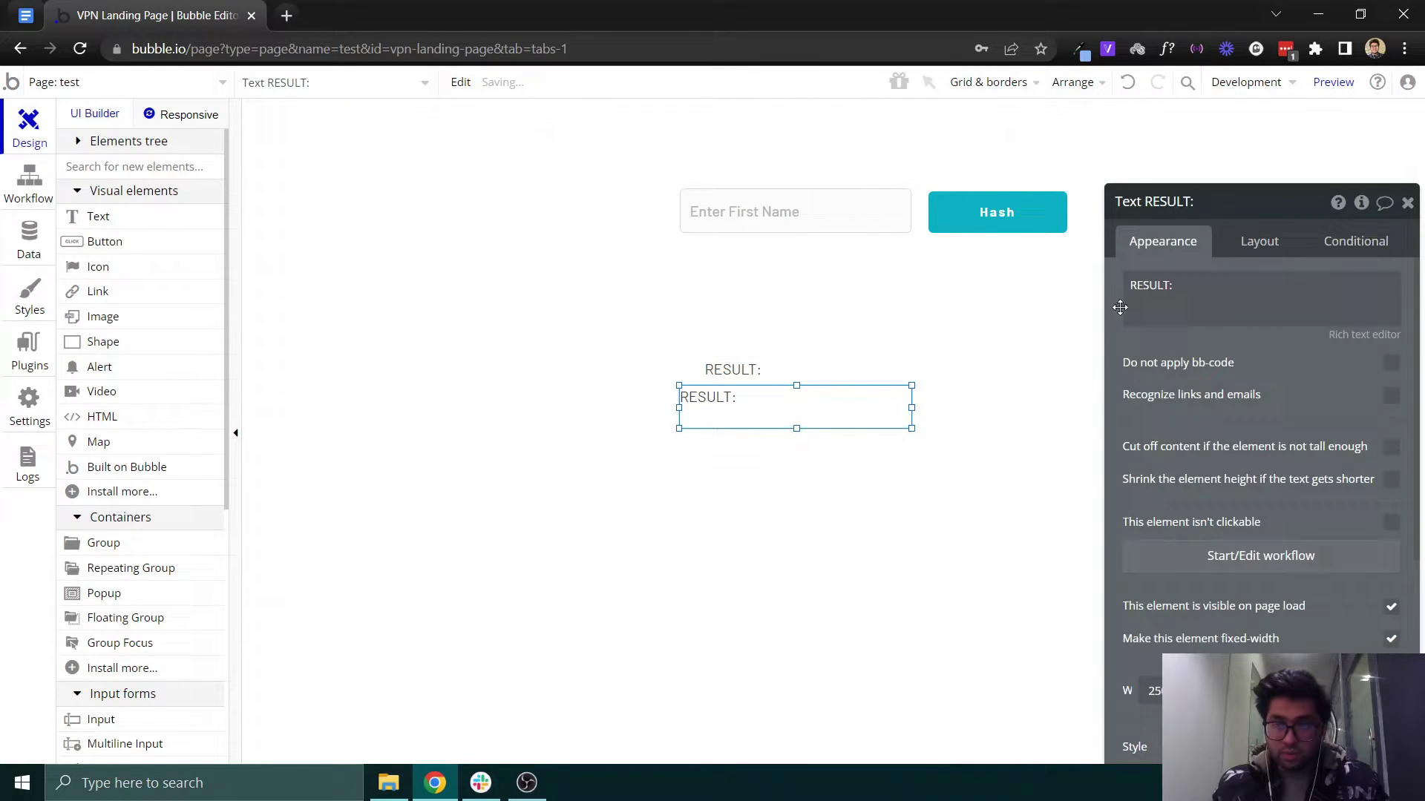
pyautogui.moveTo(680, 408); pyautogui.dragTo(498, 408)
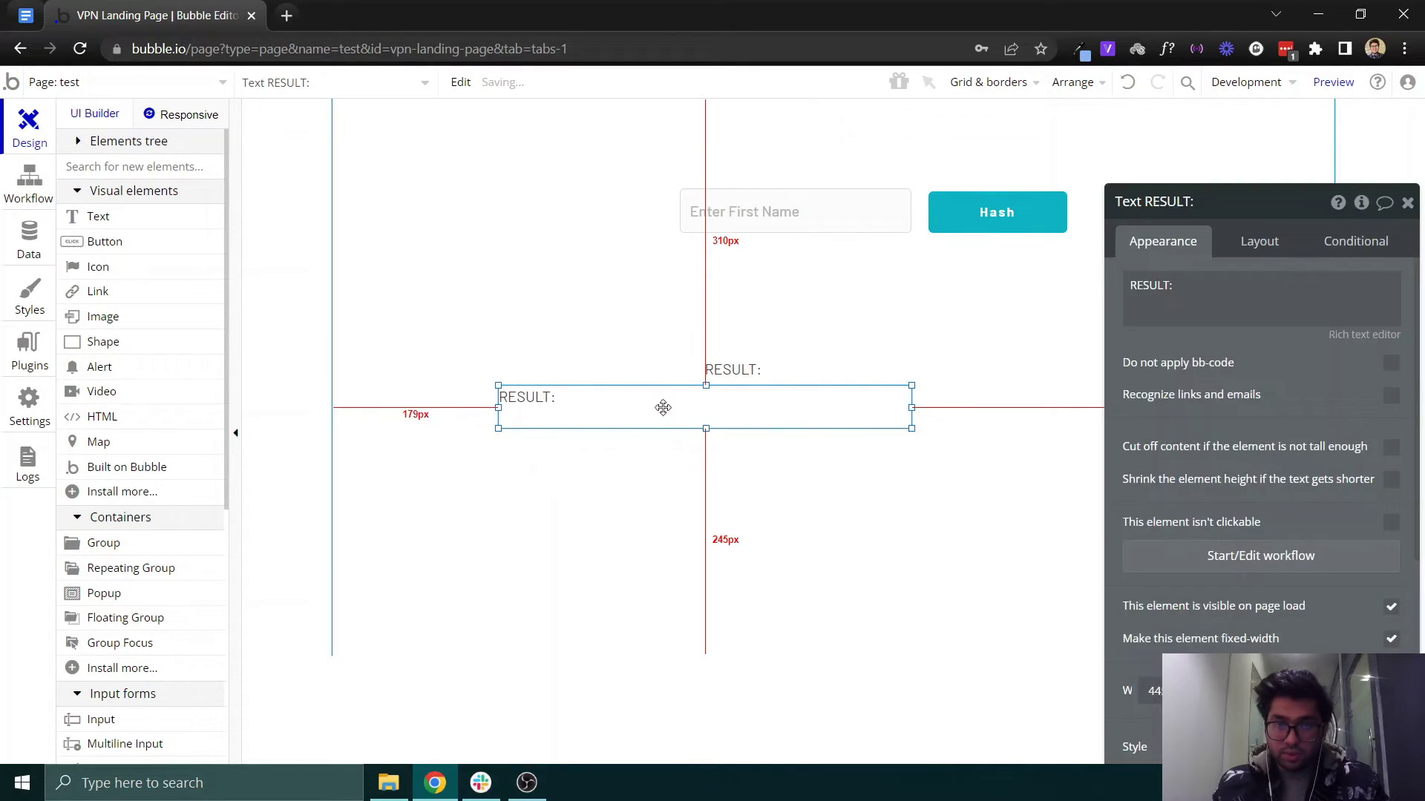
pyautogui.moveTo(911, 407); pyautogui.dragTo(1205, 408)
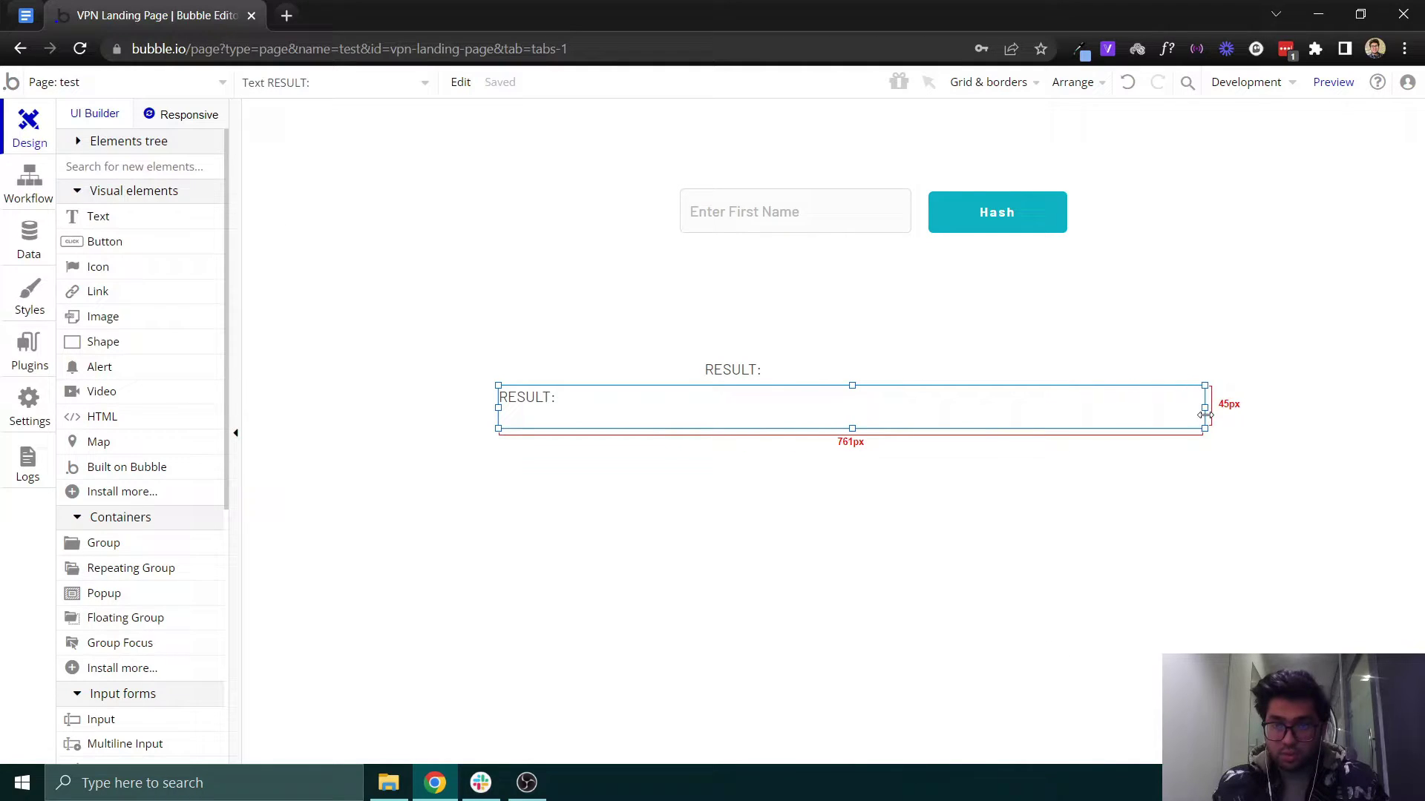
# - Position the RESULT label above the result box, remove its Body Copy style and set weight 700
pyautogui.tripleClick(1214, 298)
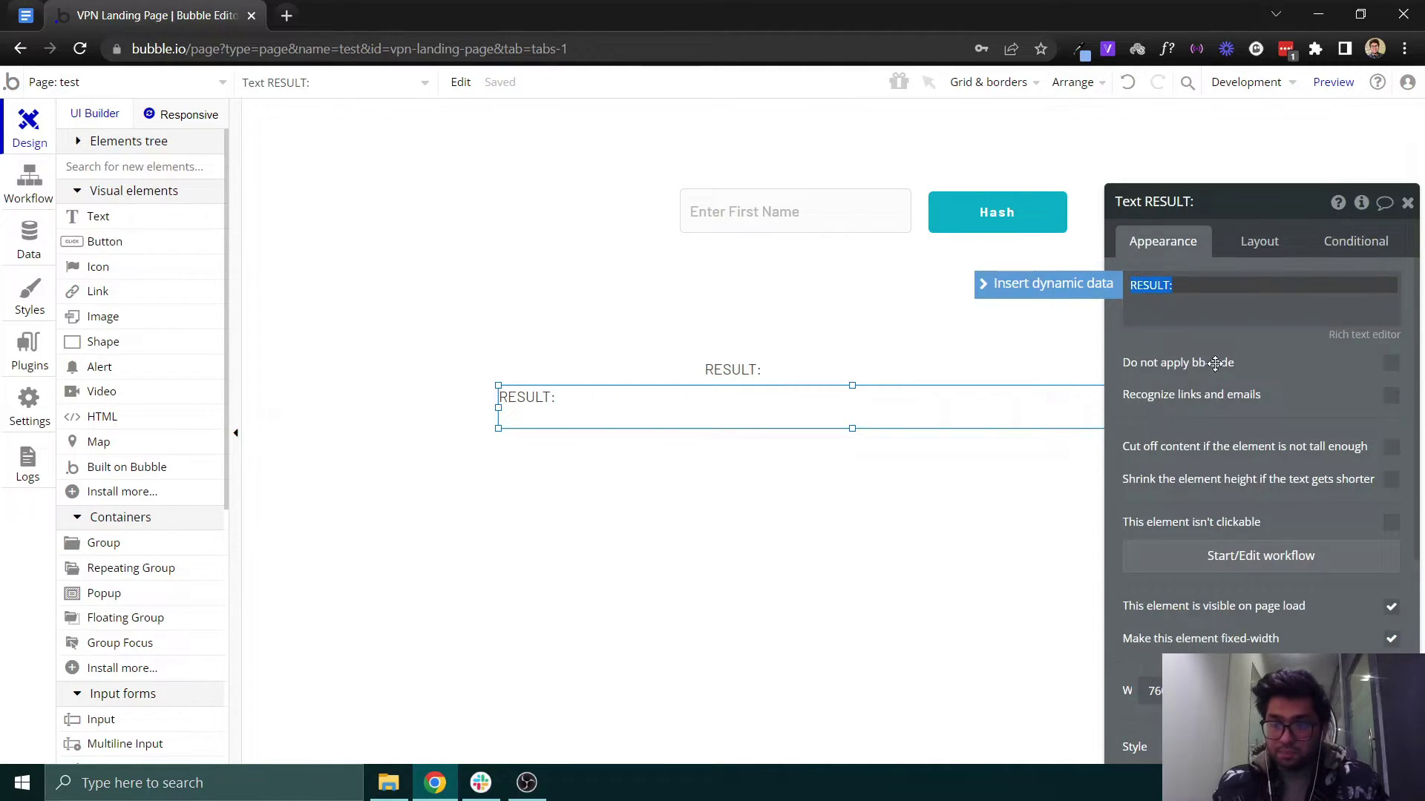
pyautogui.moveTo(835, 385); pyautogui.dragTo(583, 359)
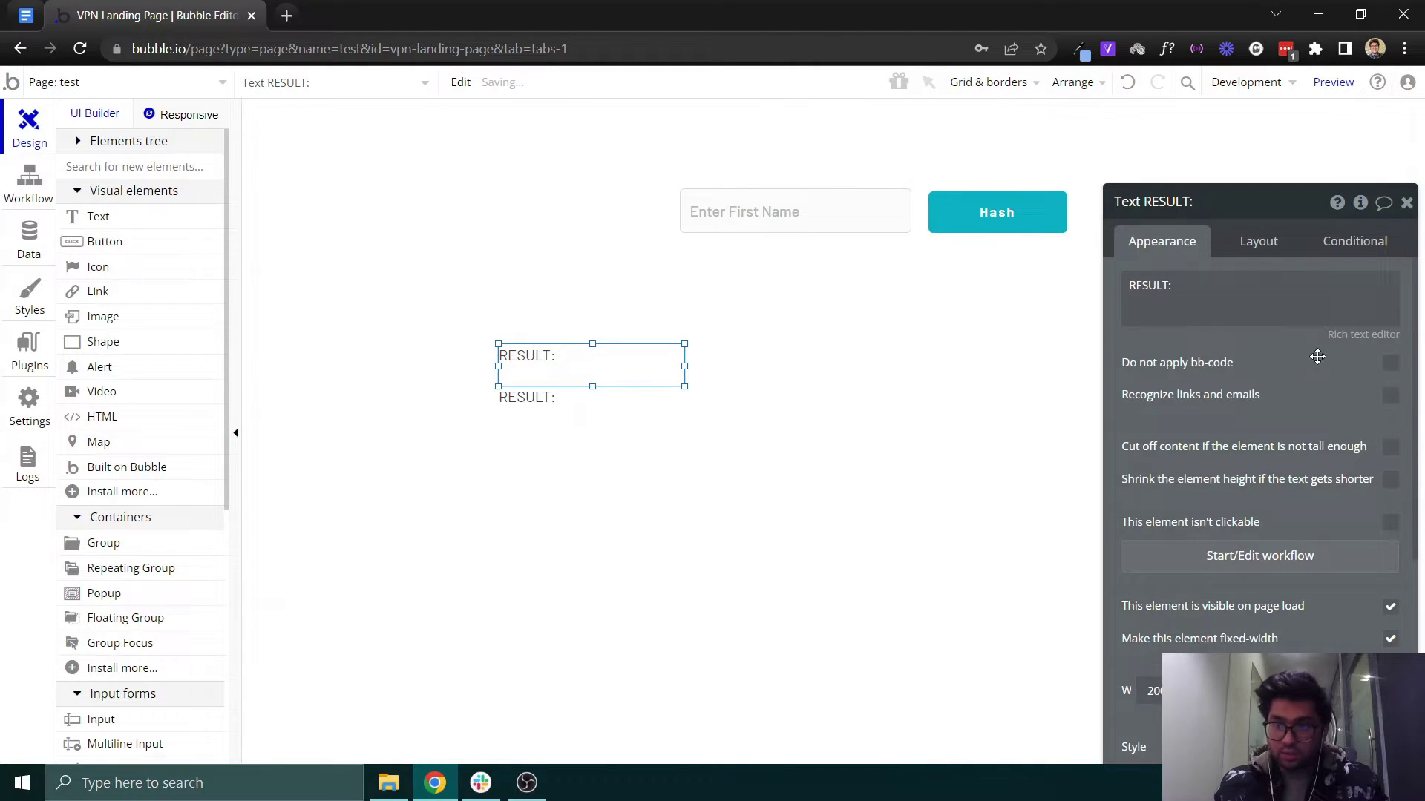
pyautogui.scroll(-3, 1225, 539)
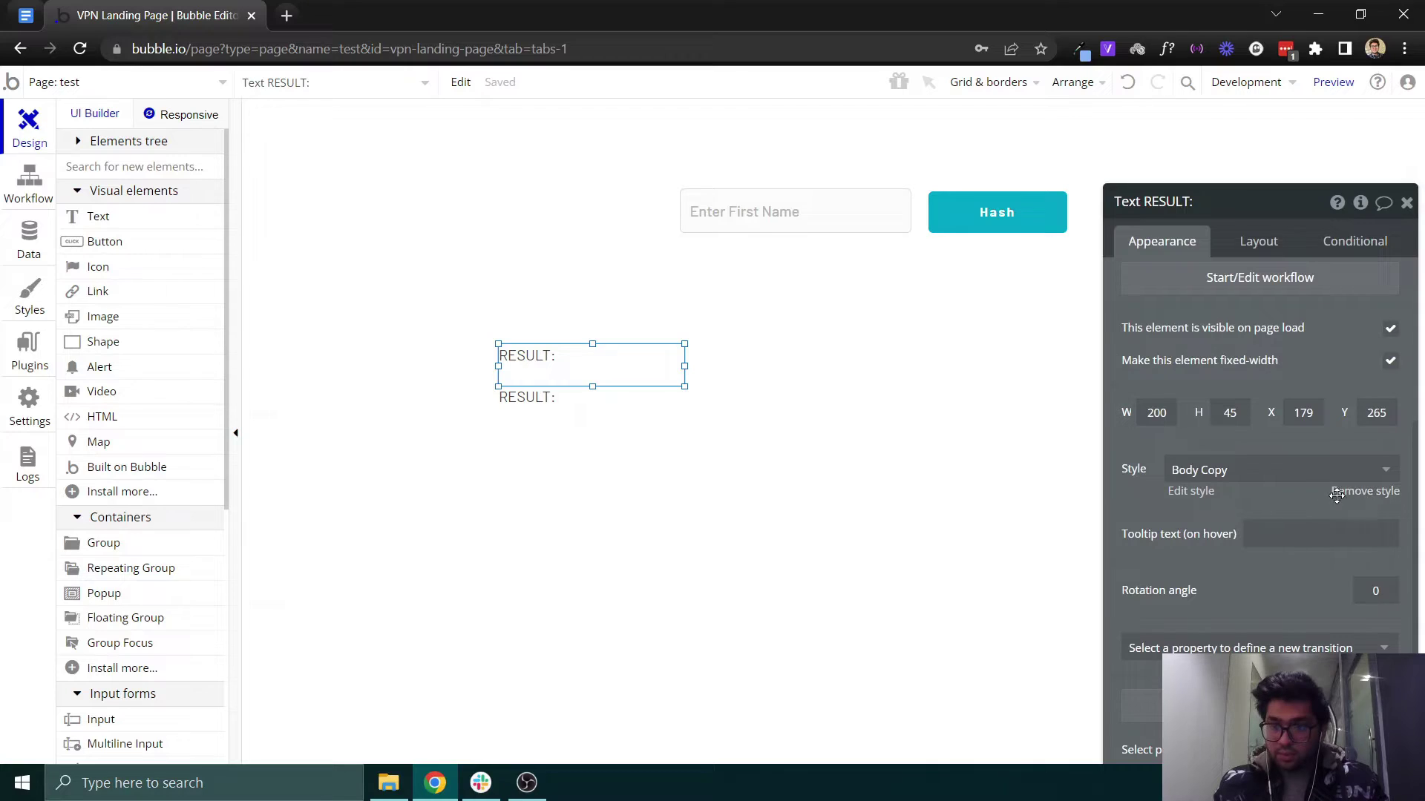
pyautogui.click(1337, 493)
pyautogui.click(1281, 504)
pyautogui.scroll(-1, 1369, 473)
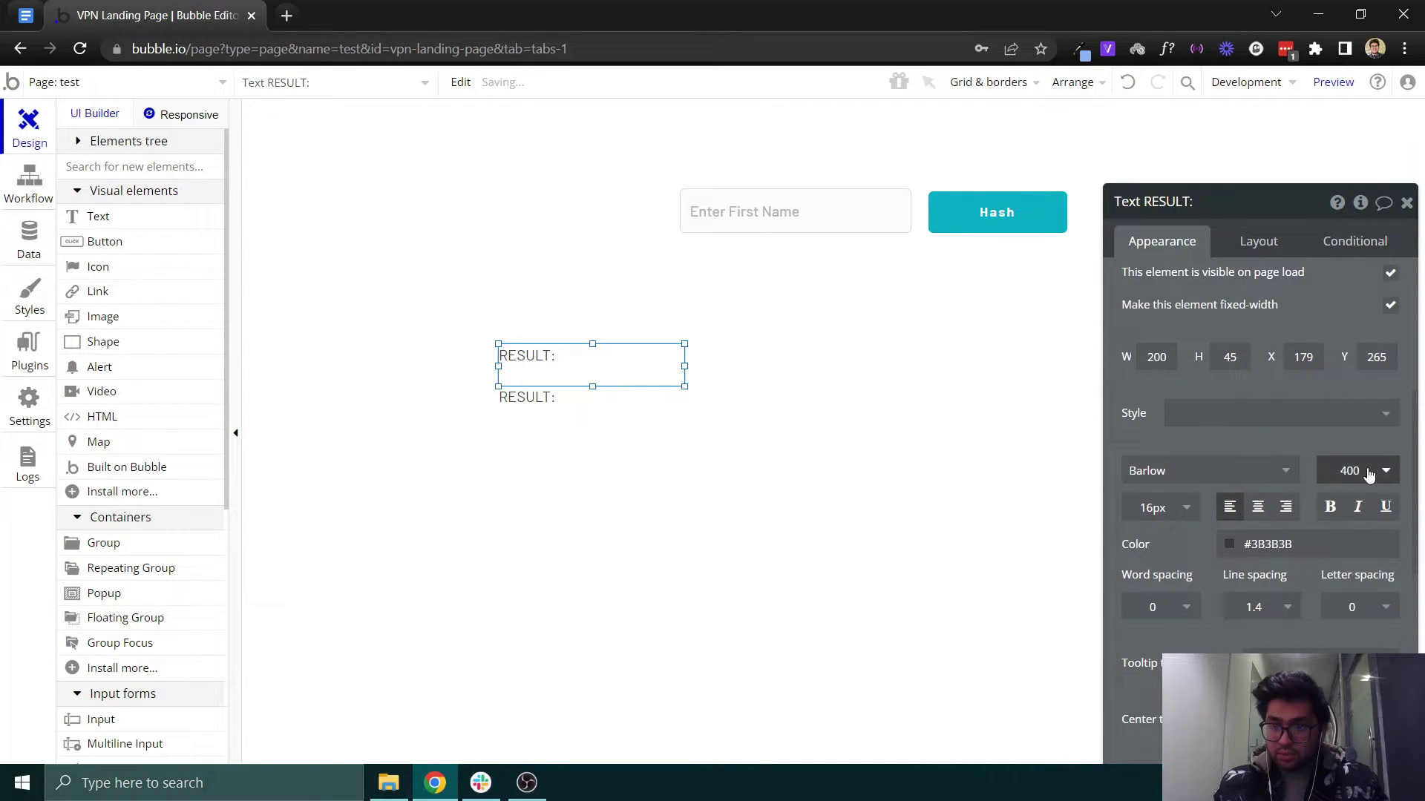
pyautogui.click(1369, 473)
pyautogui.click(1350, 669)
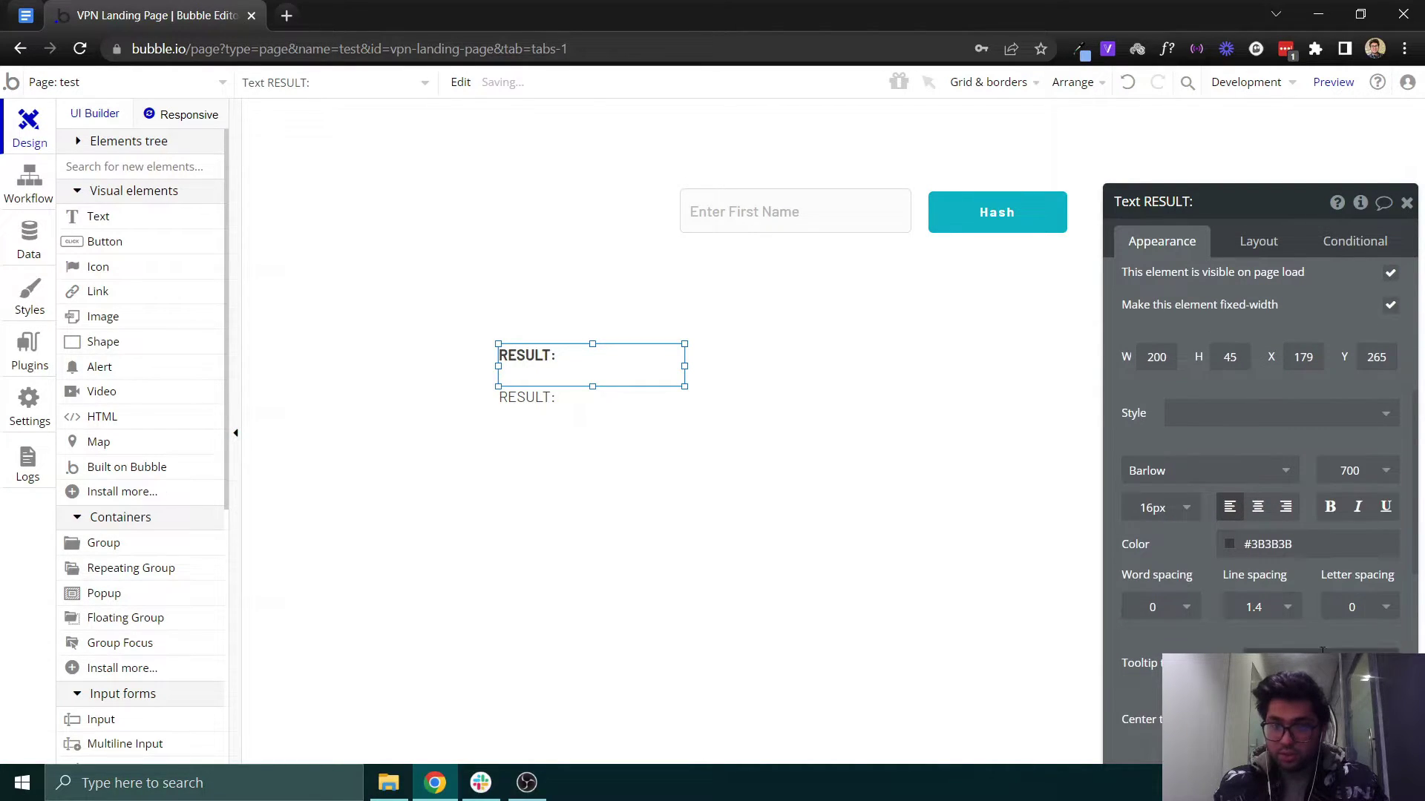
# - Review the result box and input, then select the Hash button
pyautogui.click(575, 280)
pyautogui.click(541, 397)
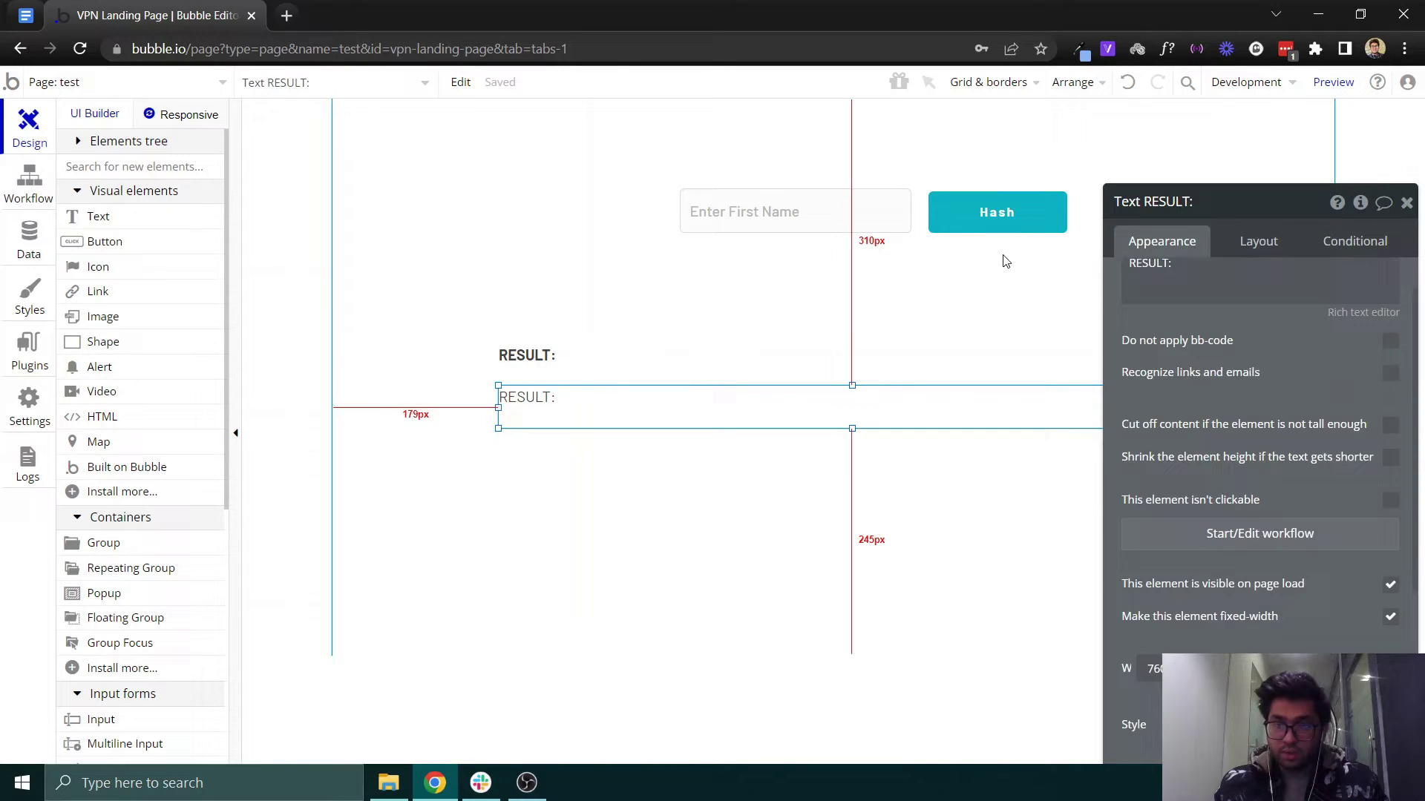
pyautogui.click(814, 217)
pyautogui.click(1035, 222)
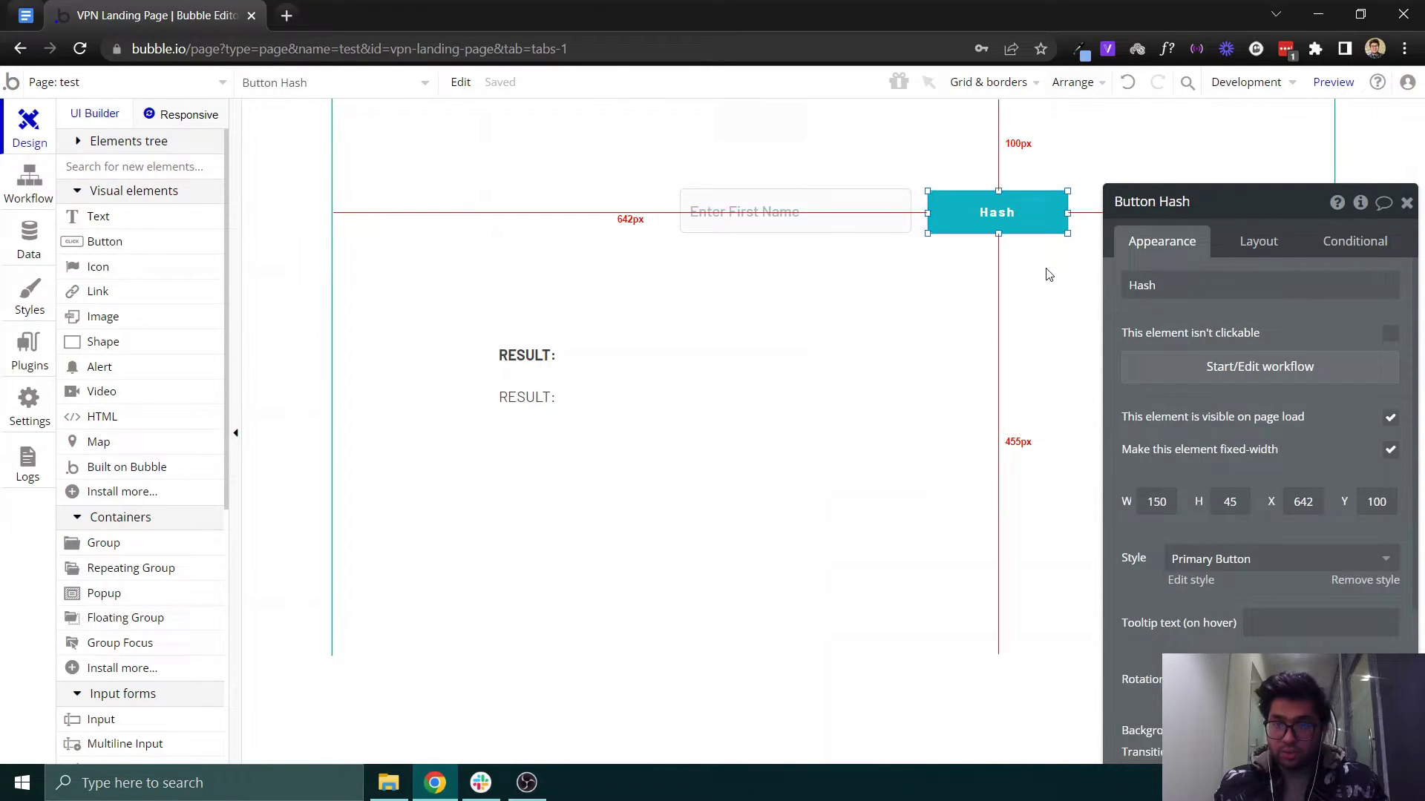
# - Start the Hash button's click workflow with a SHA256 action as step one
pyautogui.click(1224, 378)
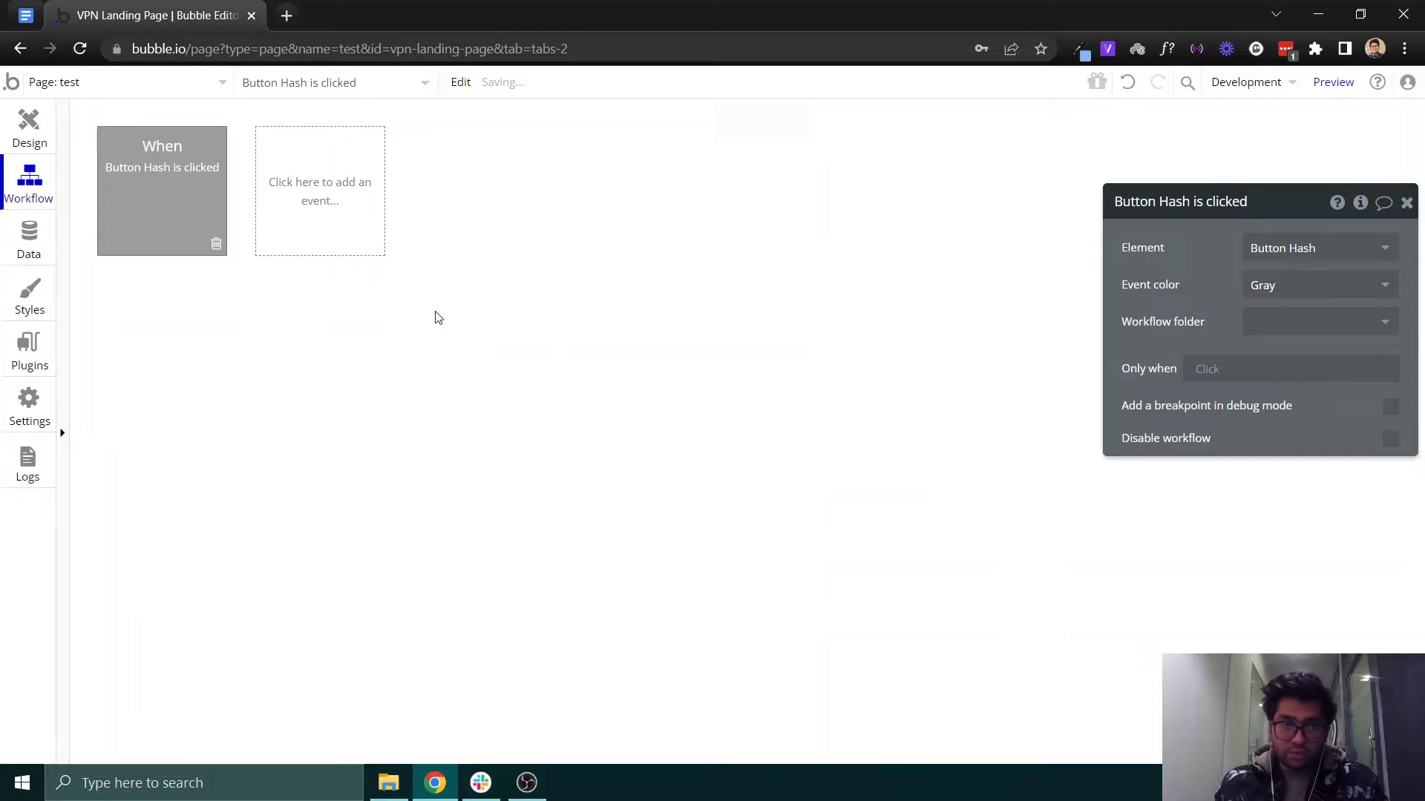
pyautogui.click(152, 329)
pyautogui.write('SH')
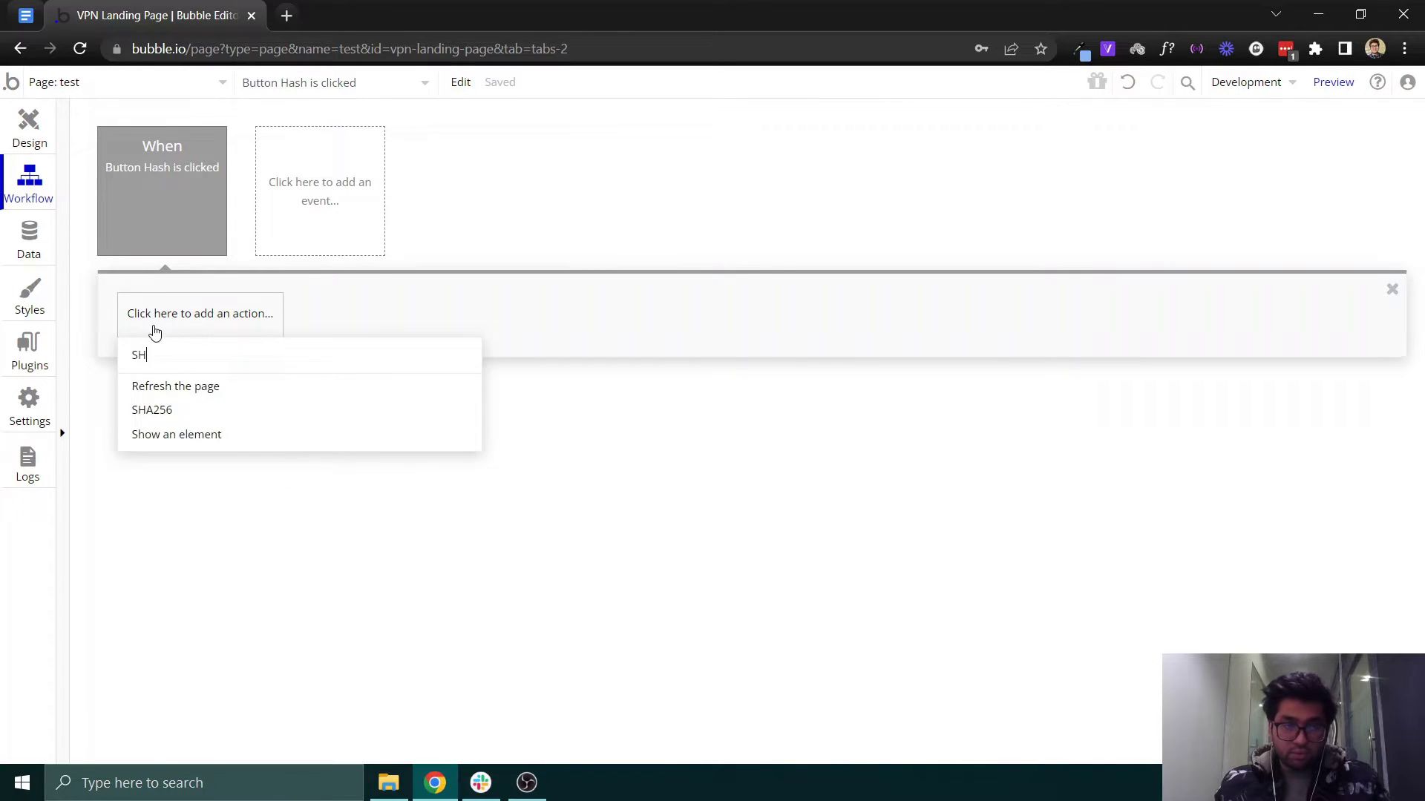
pyautogui.write('A')
pyautogui.click(153, 387)
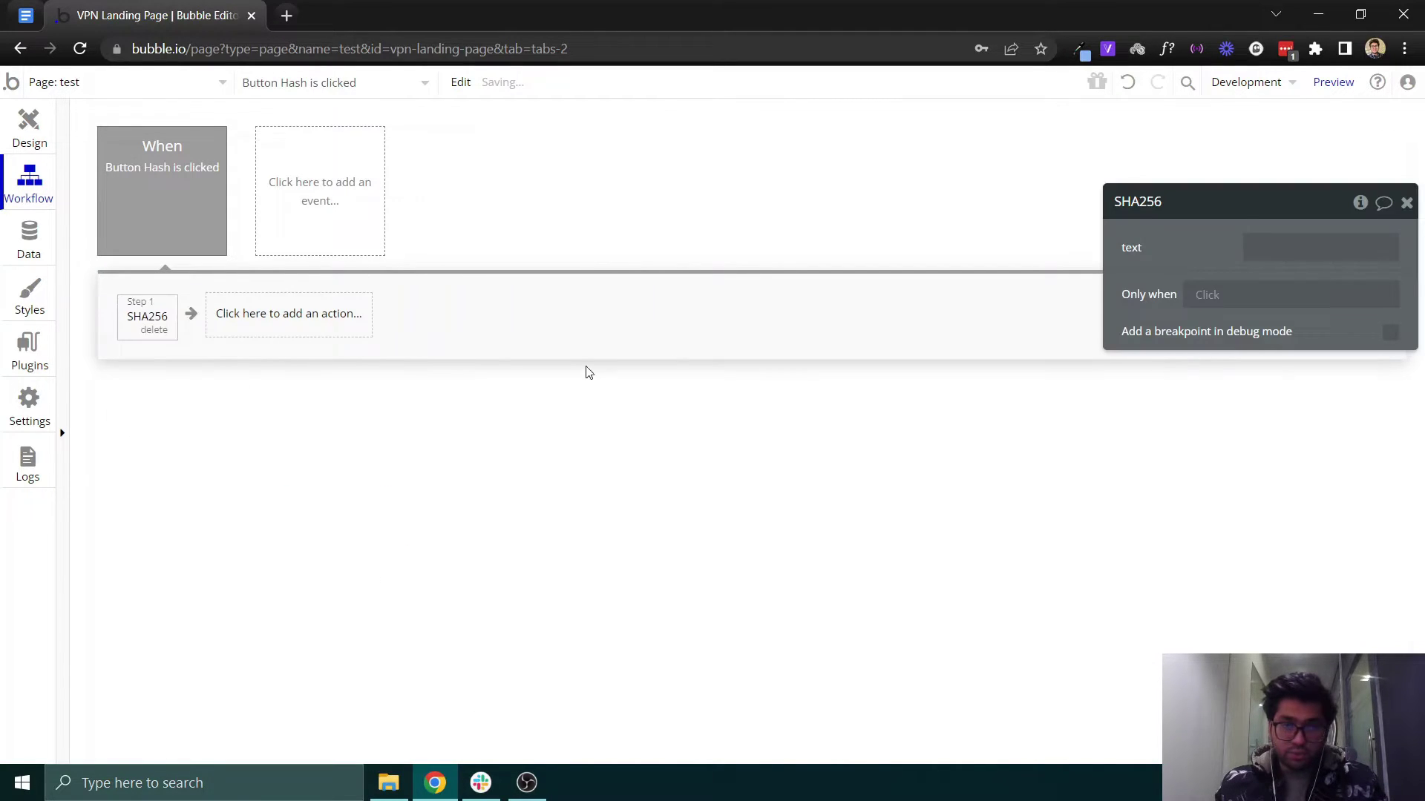
# - Set the SHA256 text to hash to Input Enter First Name's value
pyautogui.click(1280, 245)
pyautogui.click(1114, 288)
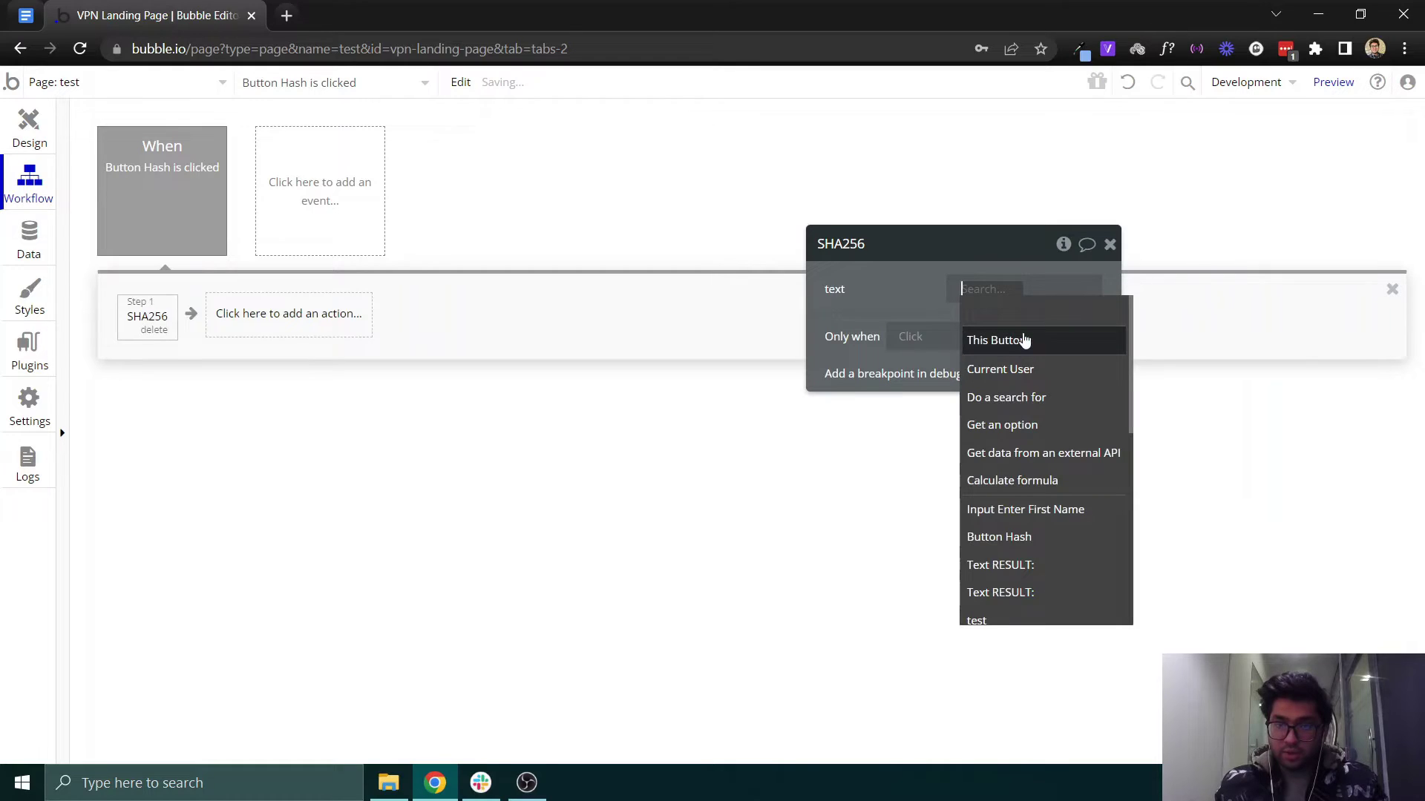
pyautogui.scroll(-2, 1006, 524)
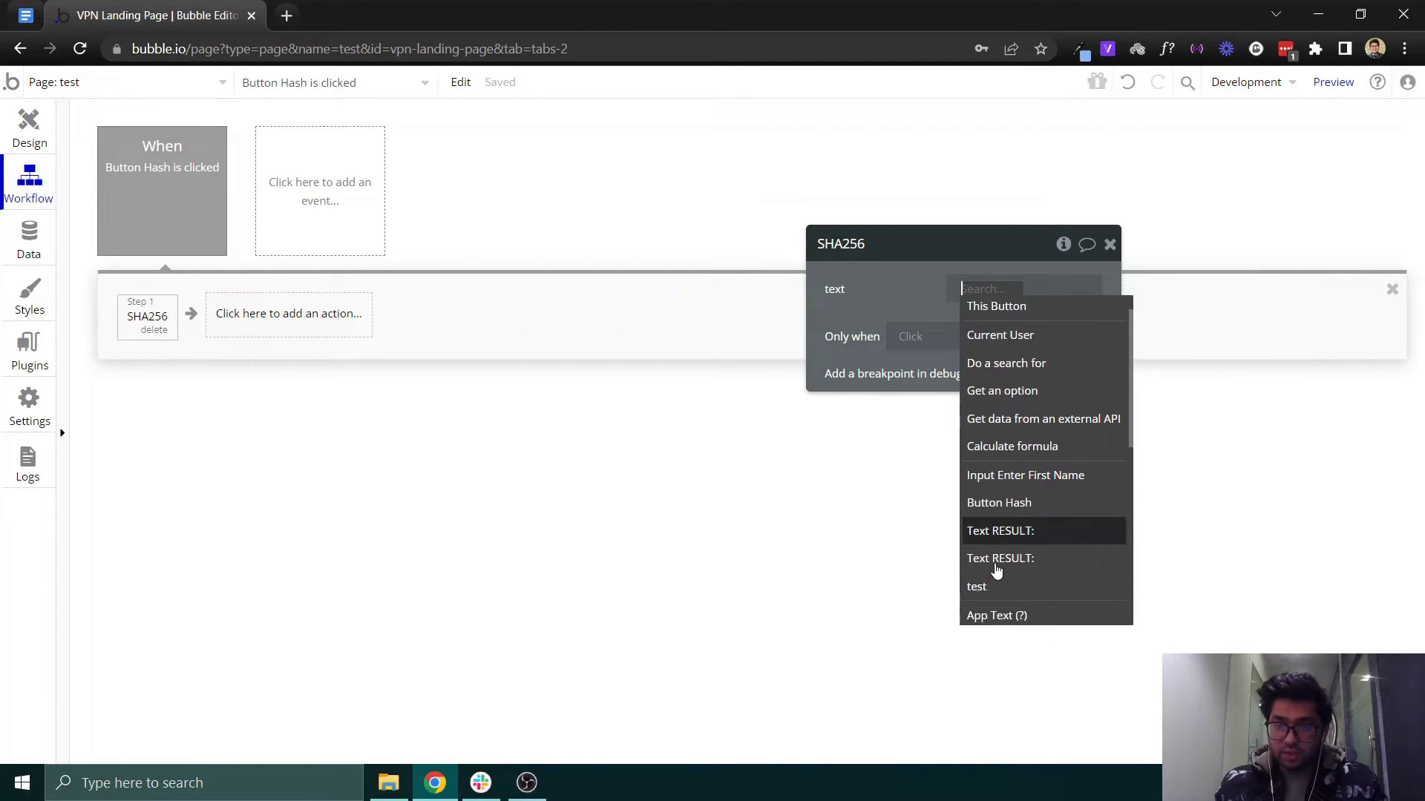
pyautogui.scroll(2, 1005, 532)
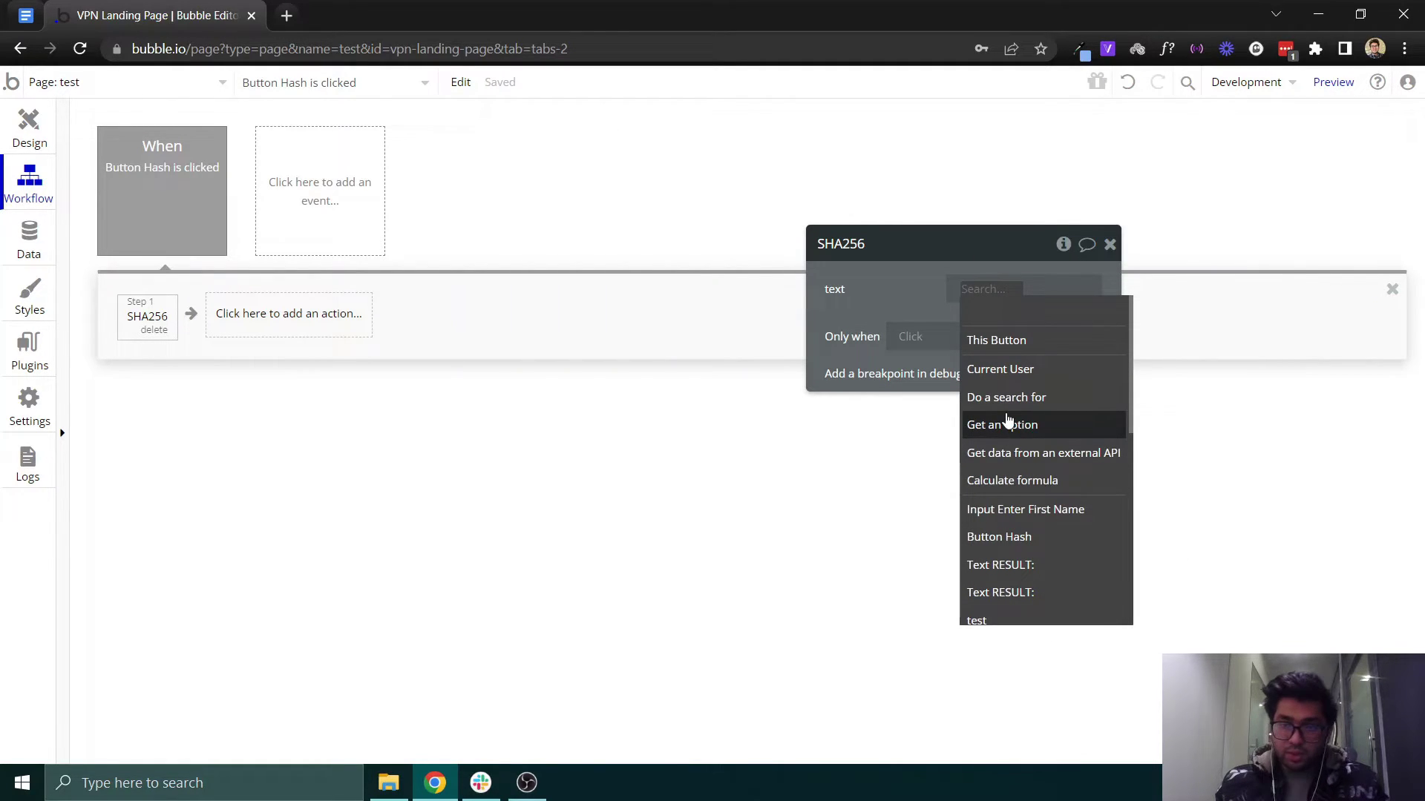
pyautogui.click(1005, 509)
pyautogui.click(1015, 337)
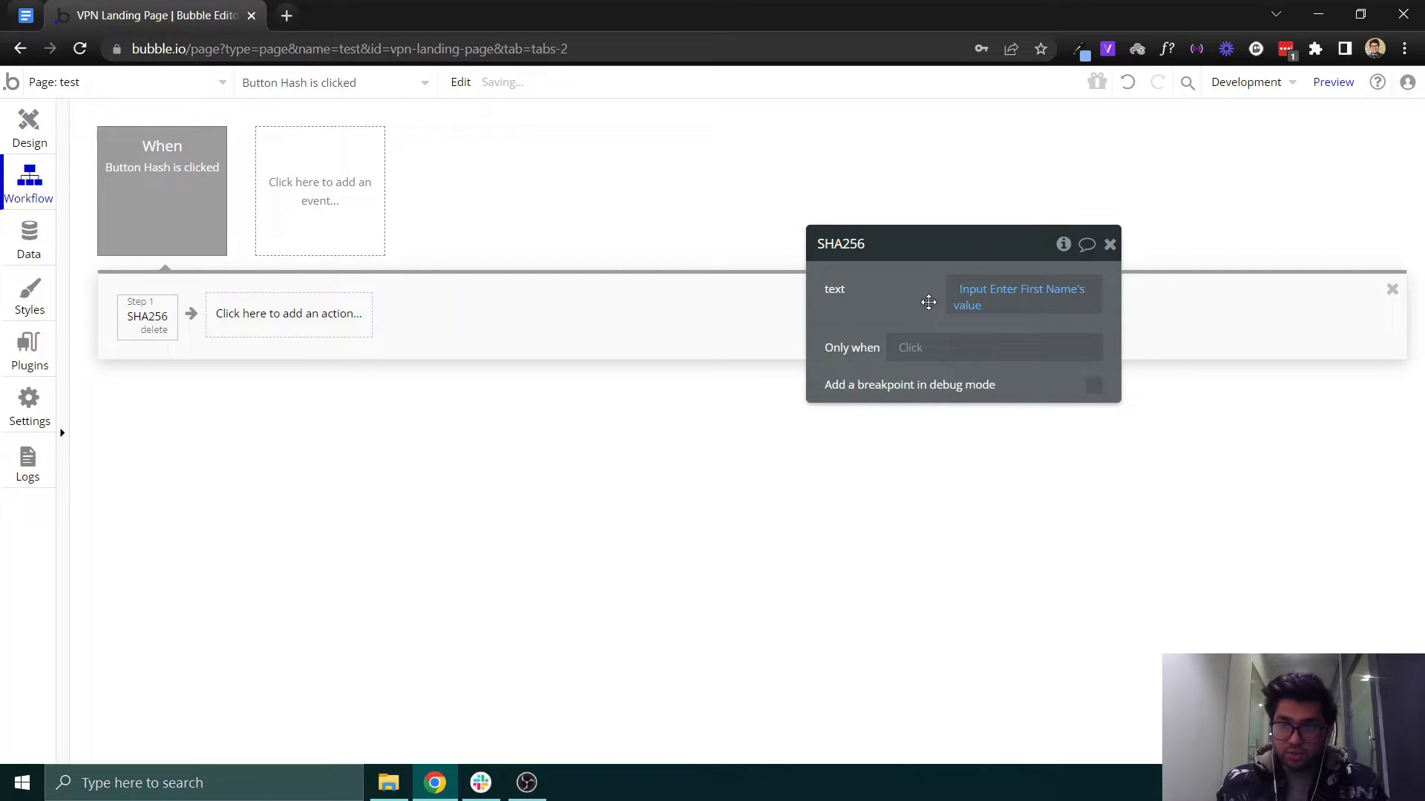
pyautogui.click(263, 335)
pyautogui.write('S')
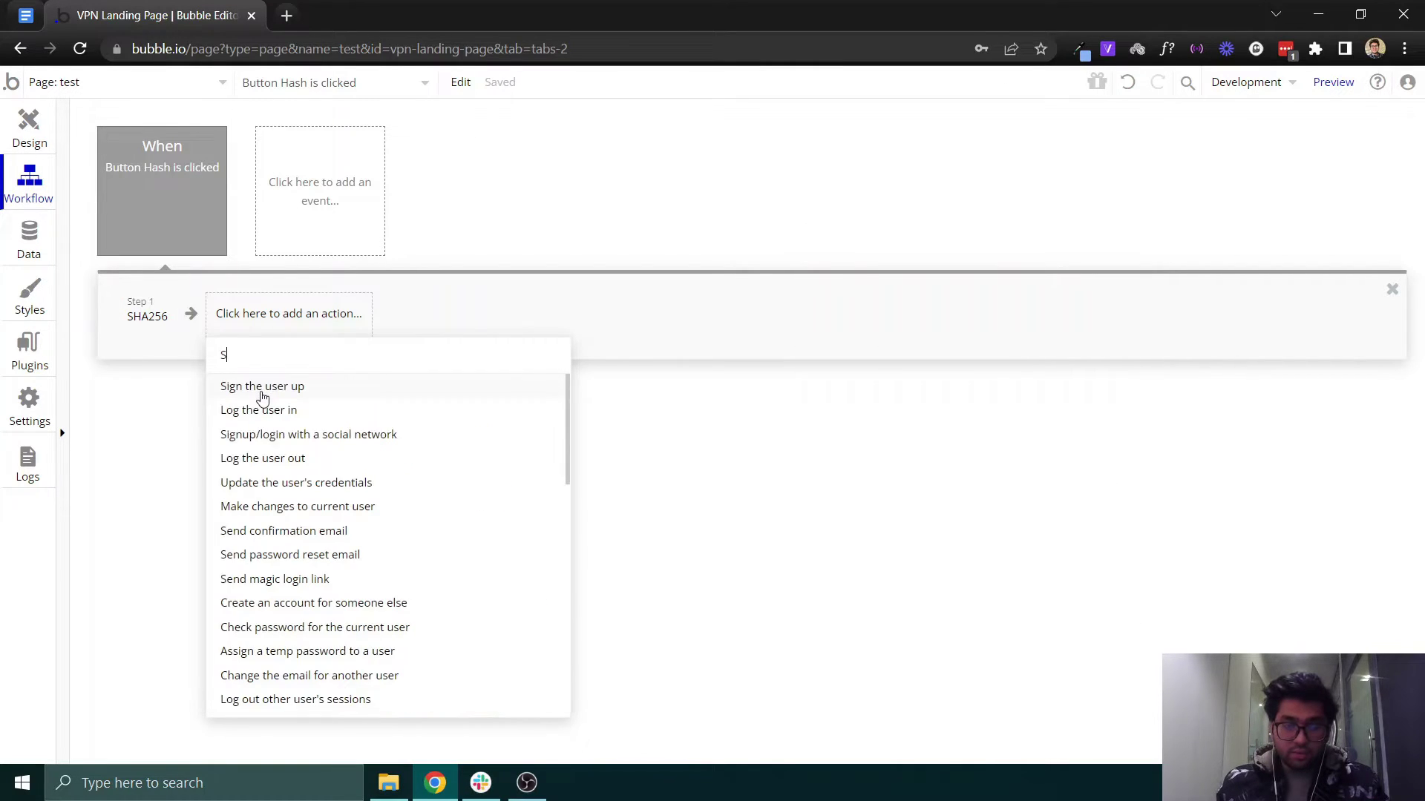
pyautogui.write('ET')
# - Add a Set state action as step two, storing the state on the test page
pyautogui.click(274, 436)
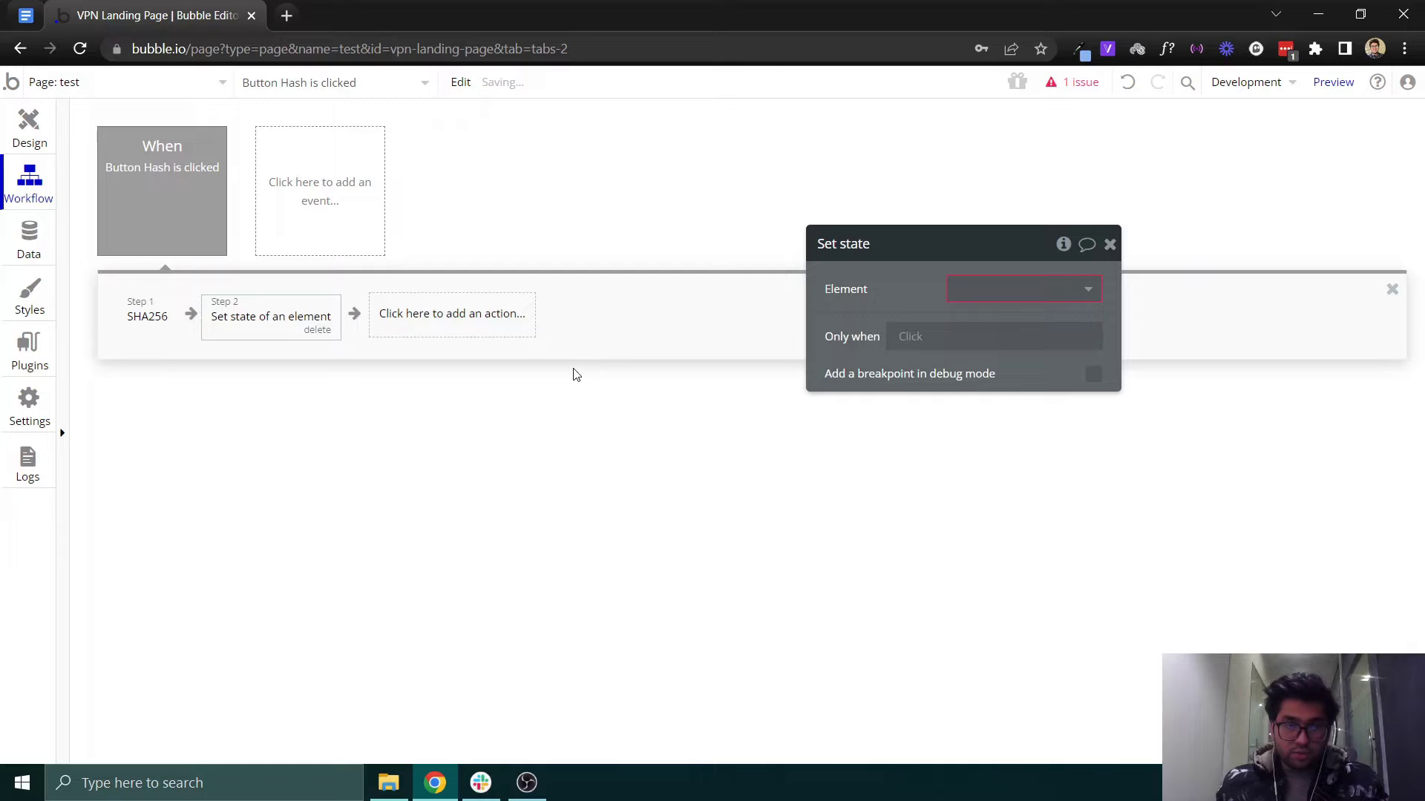
pyautogui.click(980, 292)
pyautogui.click(980, 322)
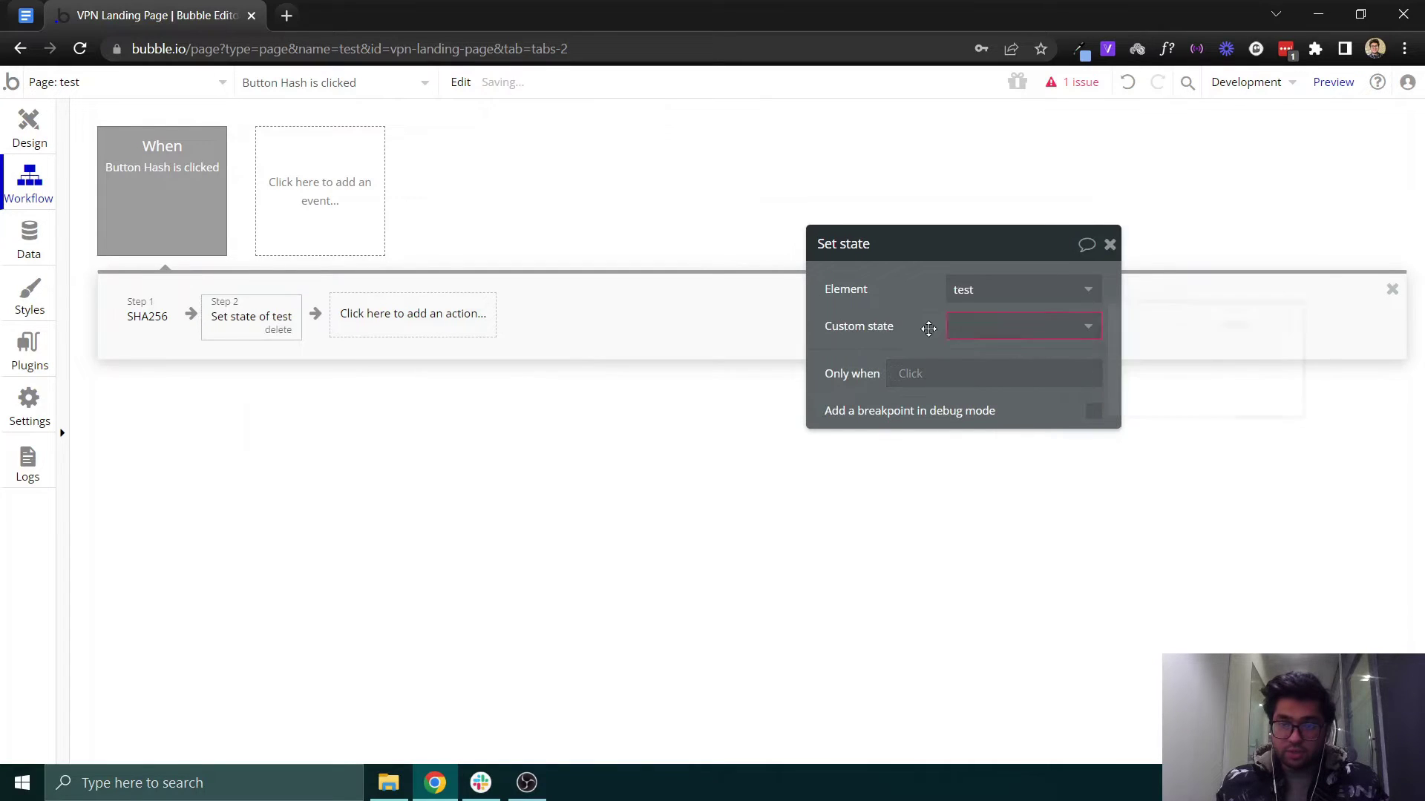
pyautogui.click(987, 326)
pyautogui.click(1008, 354)
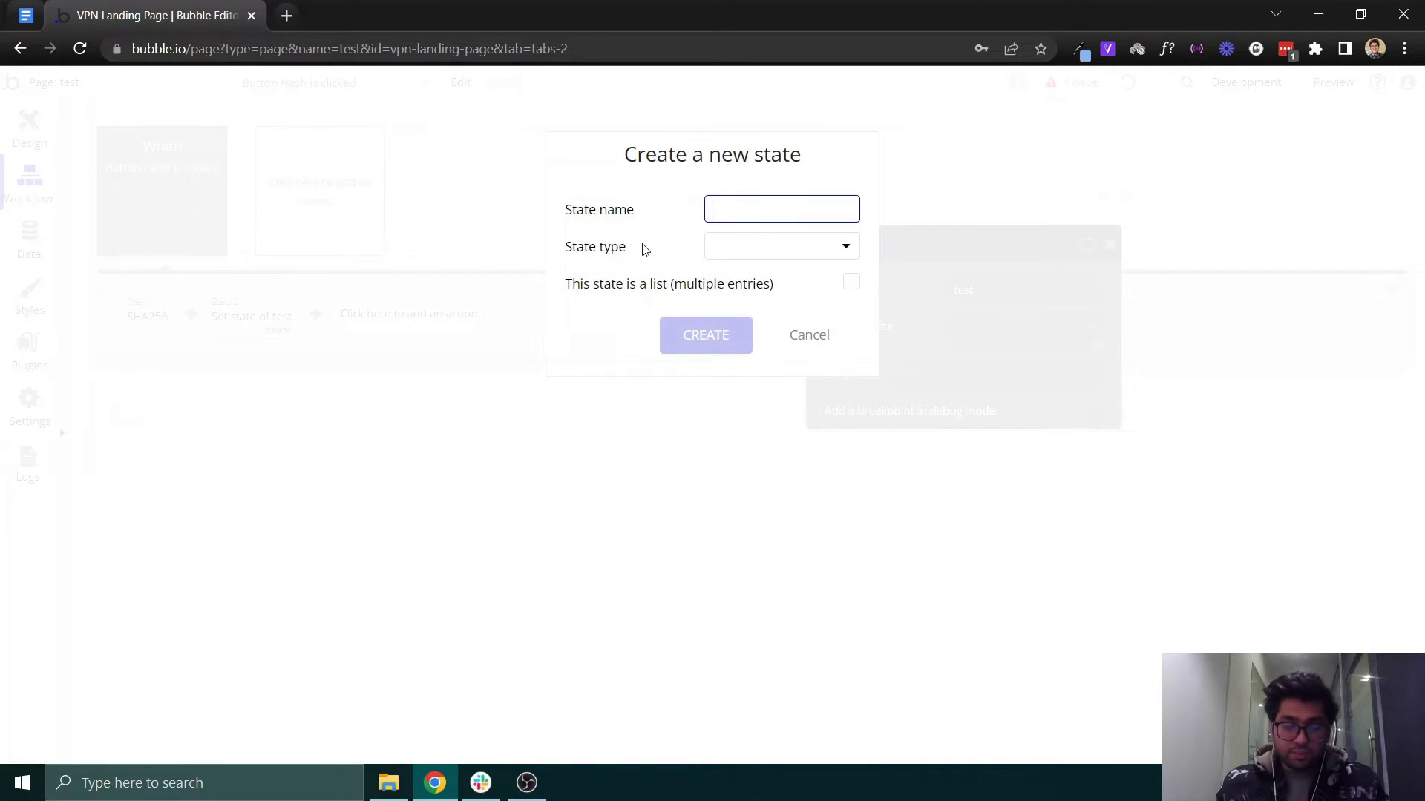
pyautogui.write('HAS')
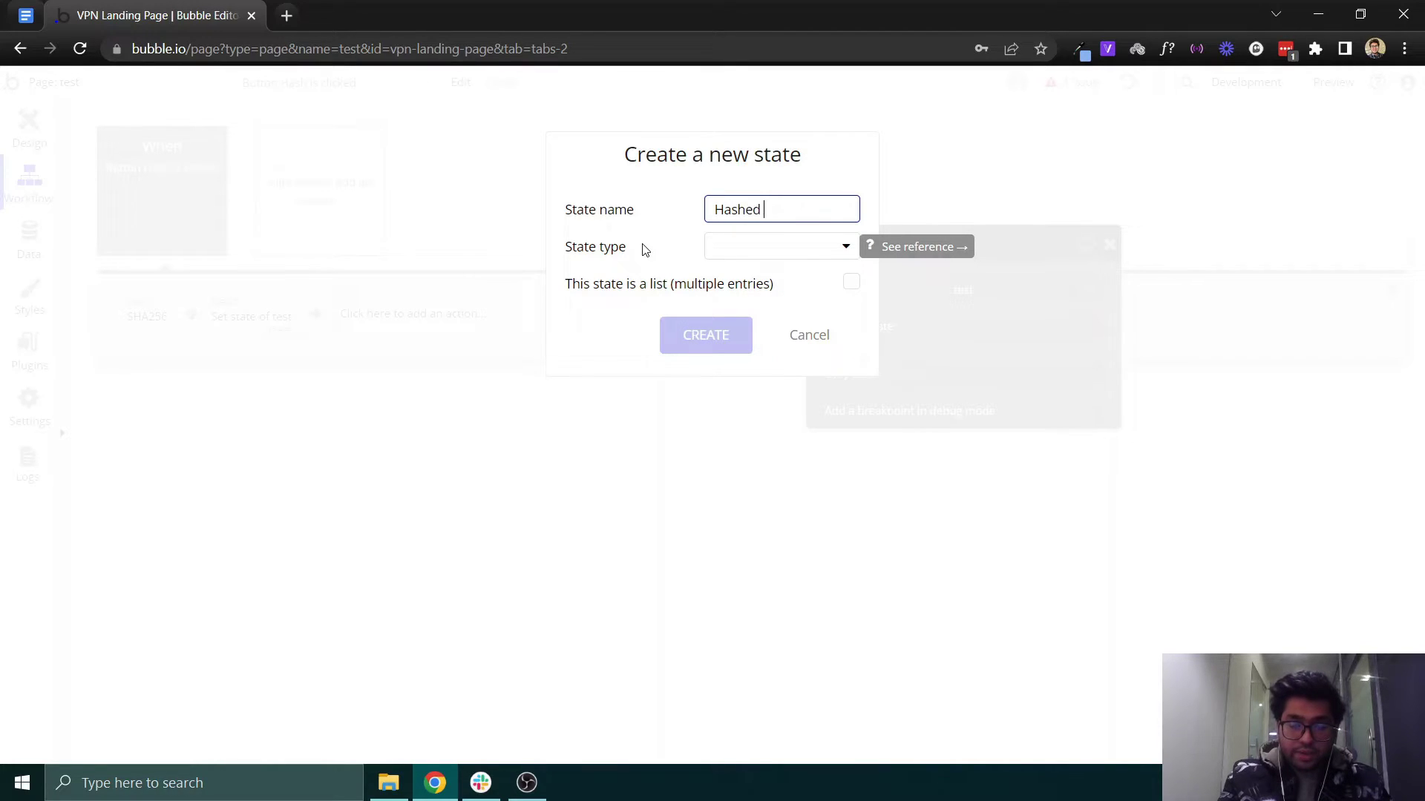
pyautogui.write('Text')
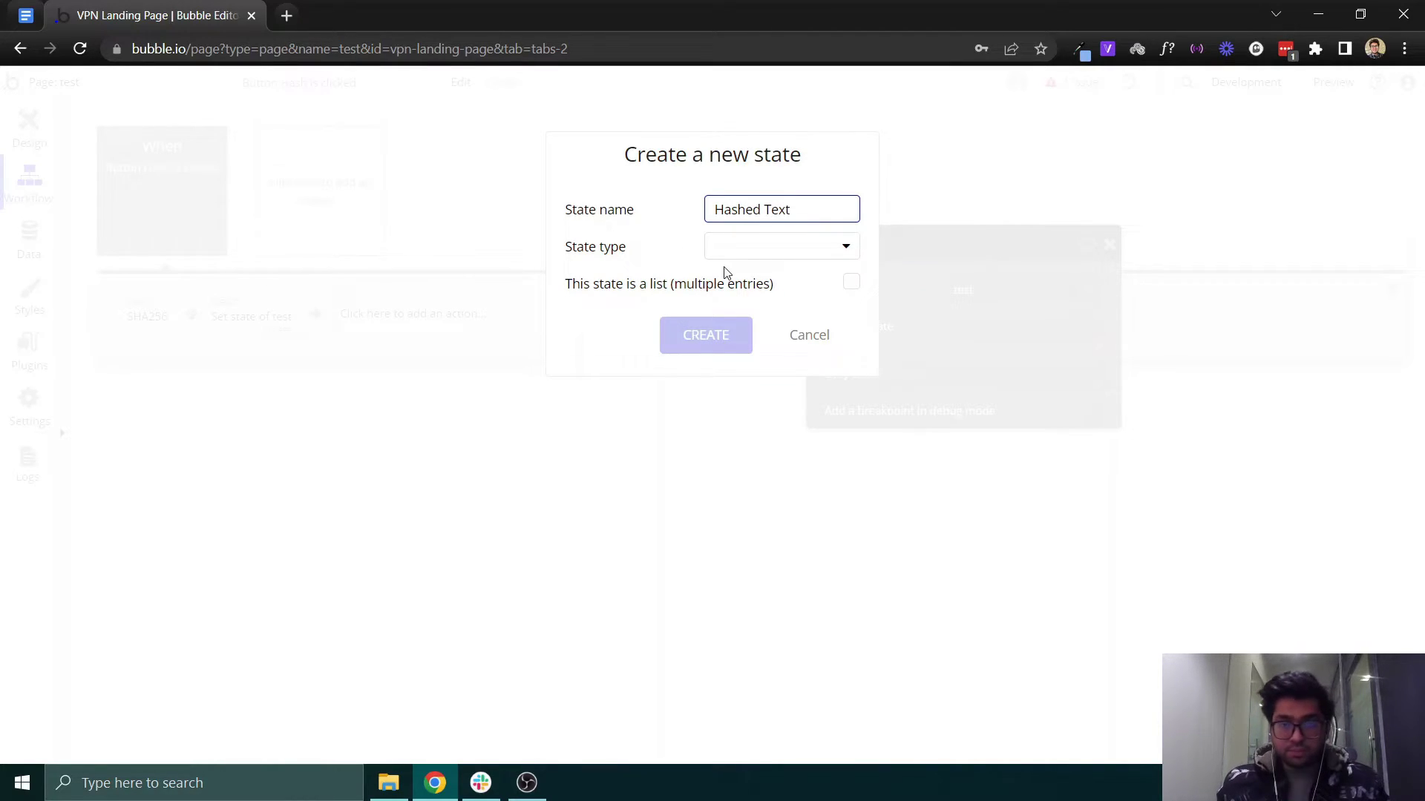
# - Create a text custom state 'Hashed Text' with value Result of step 1 (SHA256)'s result
pyautogui.click(780, 247)
pyautogui.click(731, 280)
pyautogui.click(706, 334)
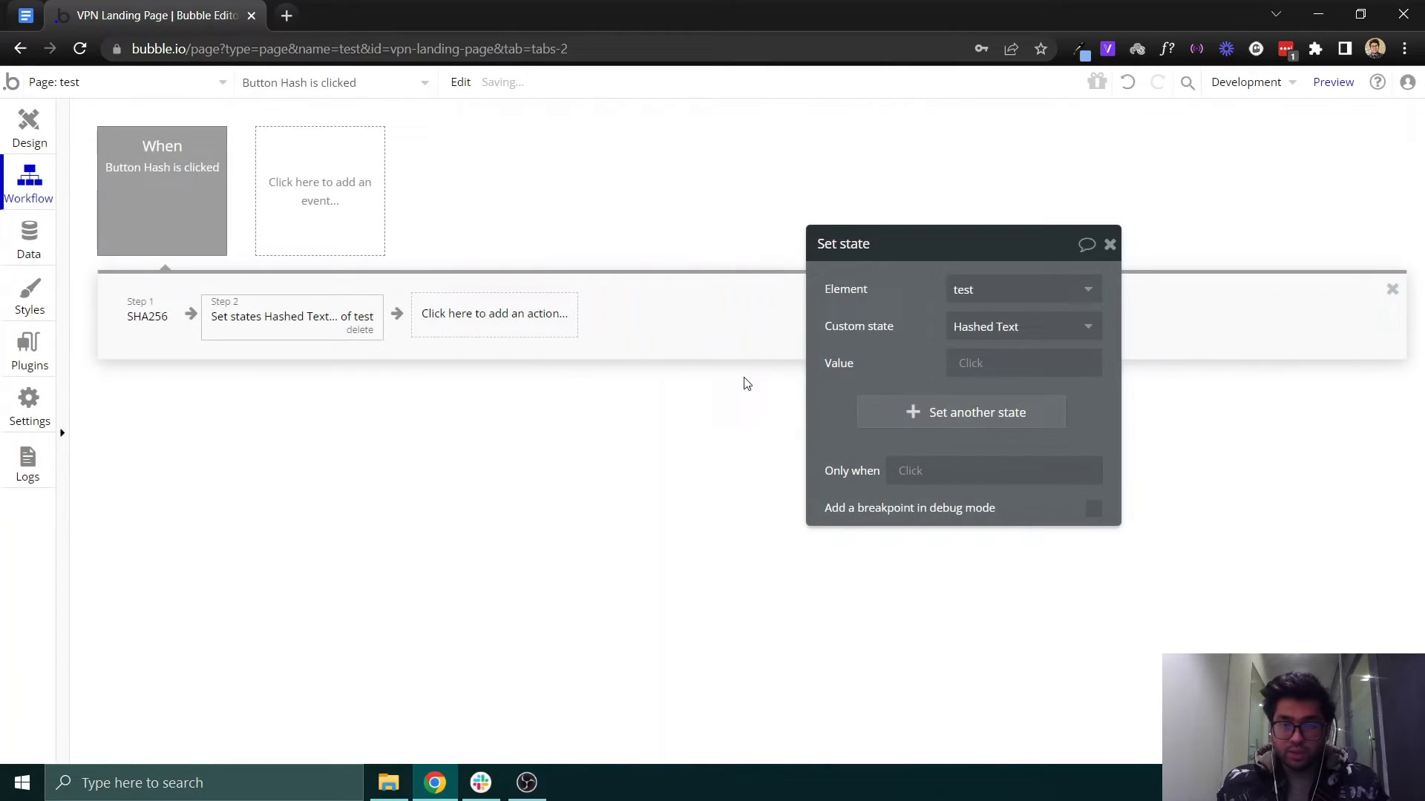
pyautogui.click(971, 367)
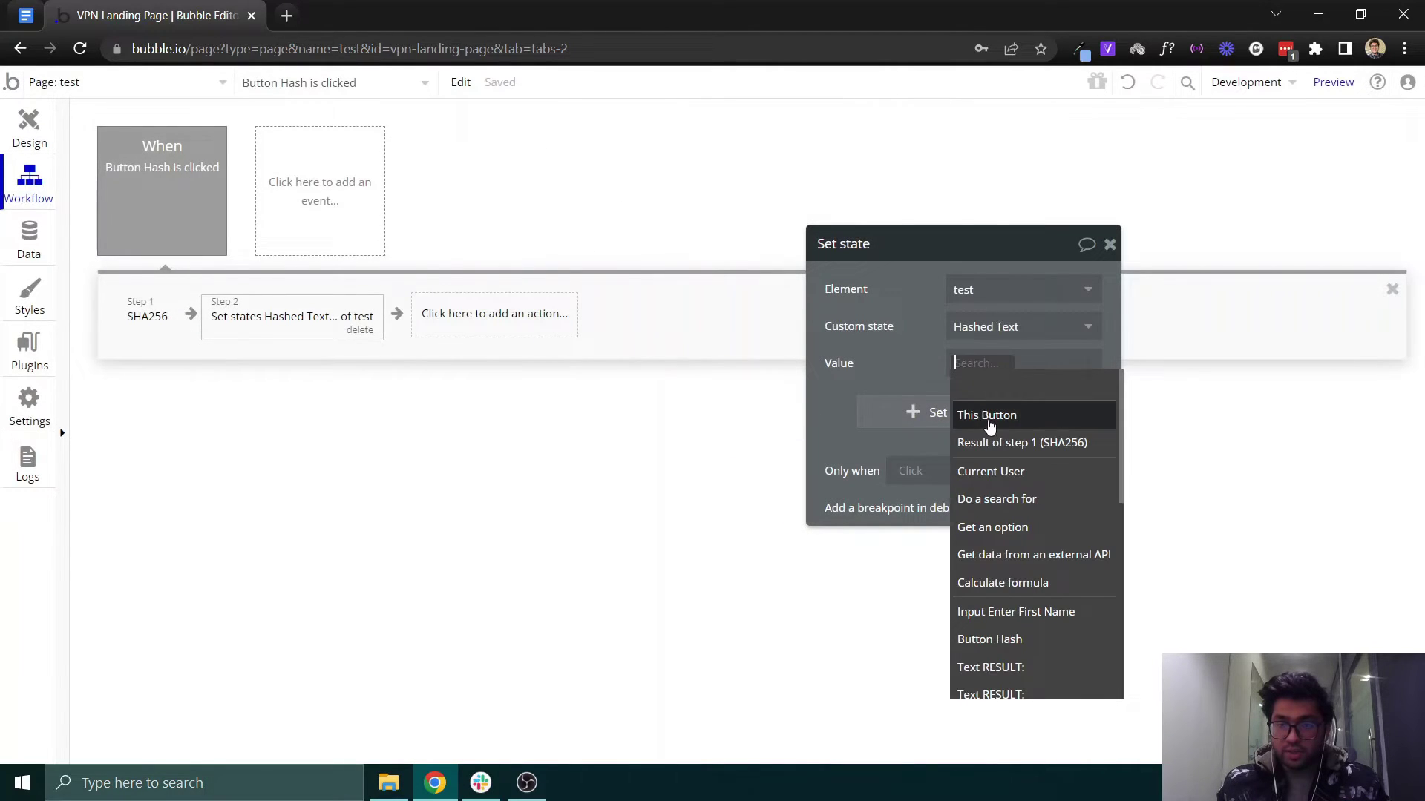
pyautogui.click(938, 434)
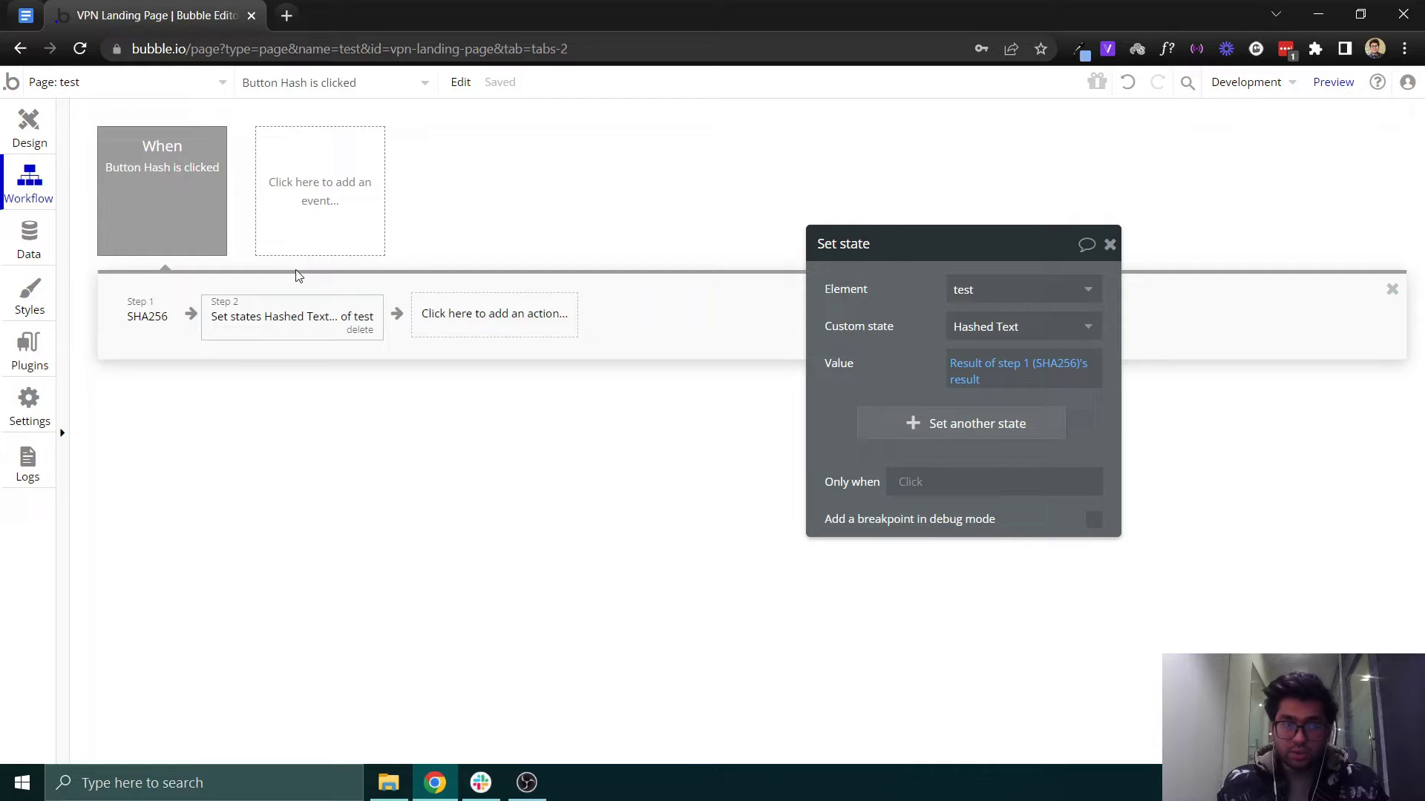
# - Replace the result box's 'RESULT:' content with dynamic data test's Hashed Text
pyautogui.click(29, 125)
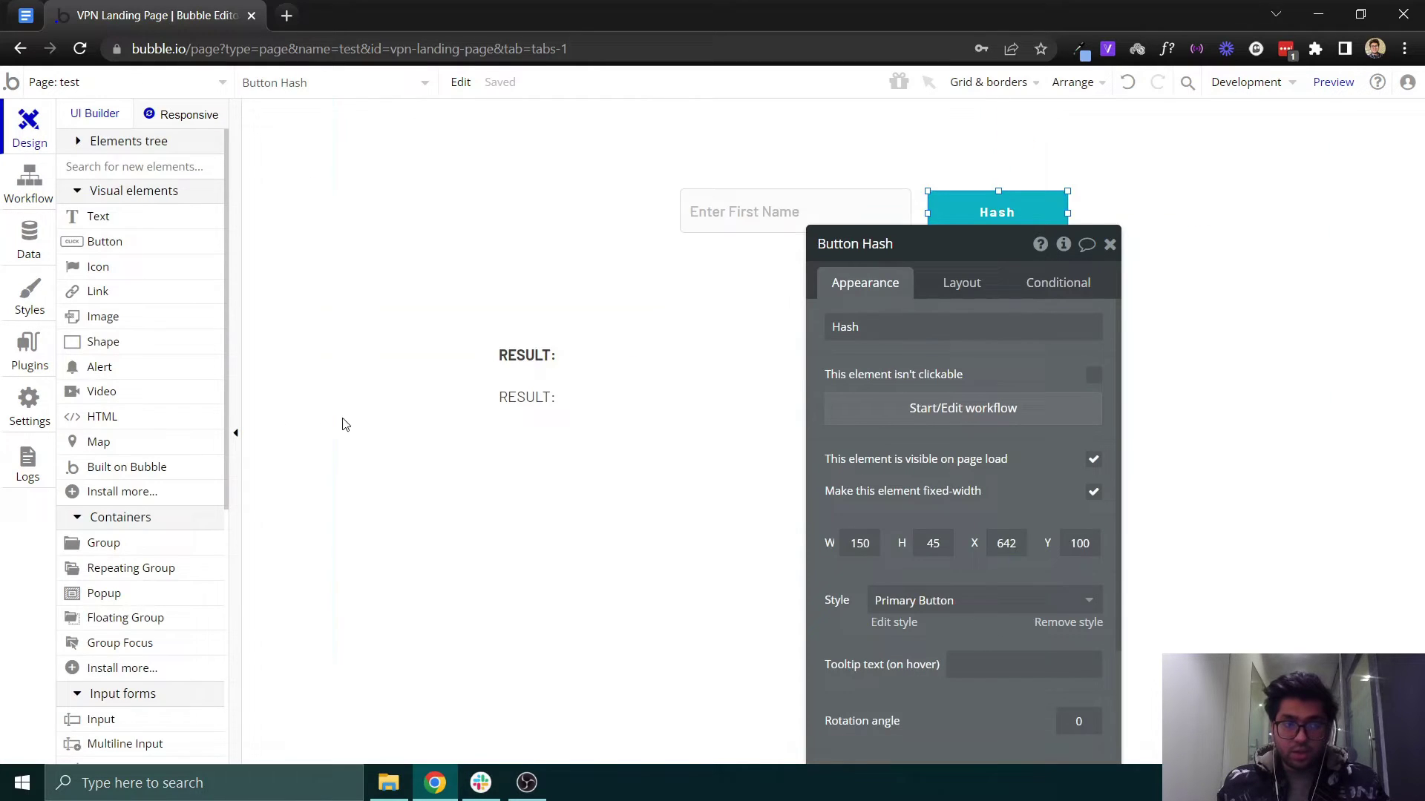
pyautogui.click(555, 397)
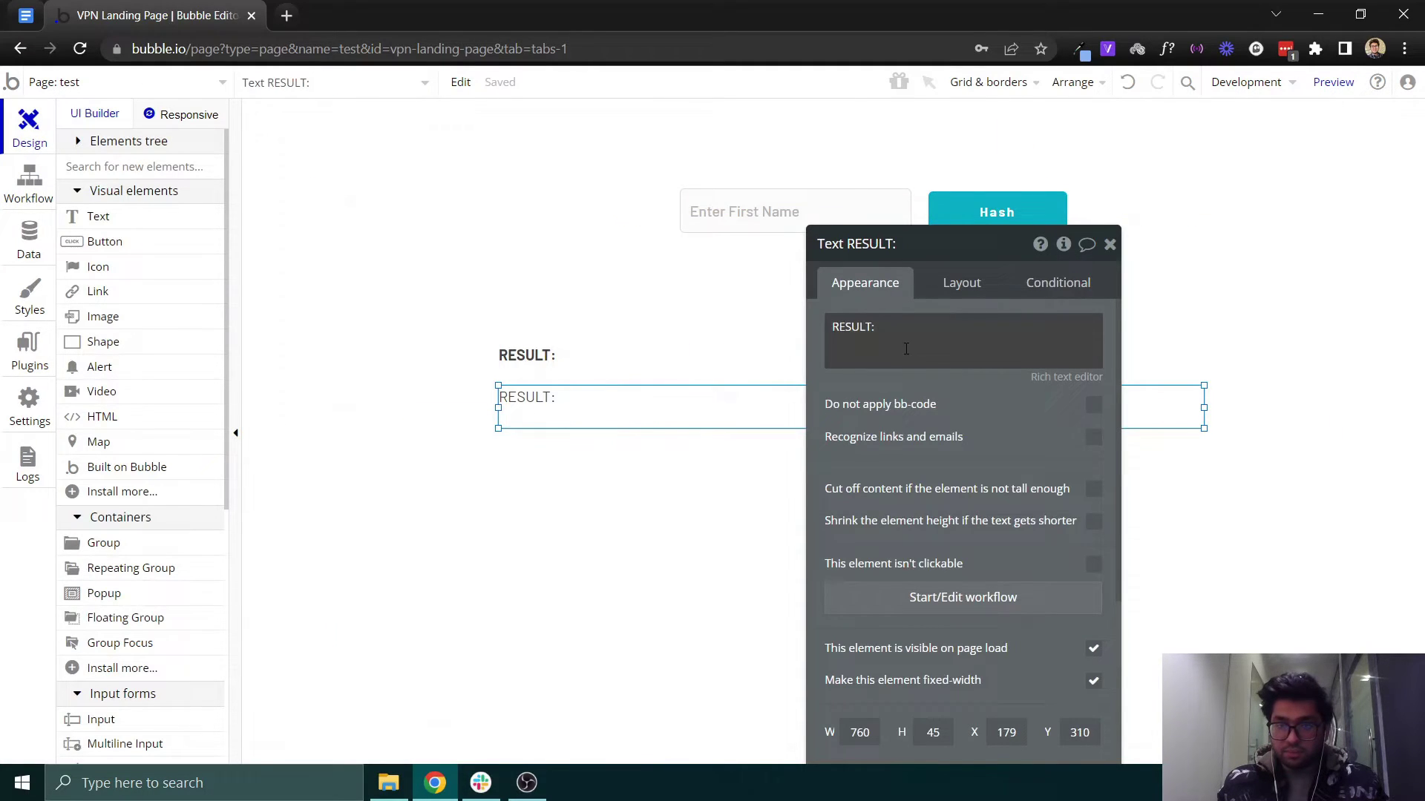
pyautogui.tripleClick(905, 348)
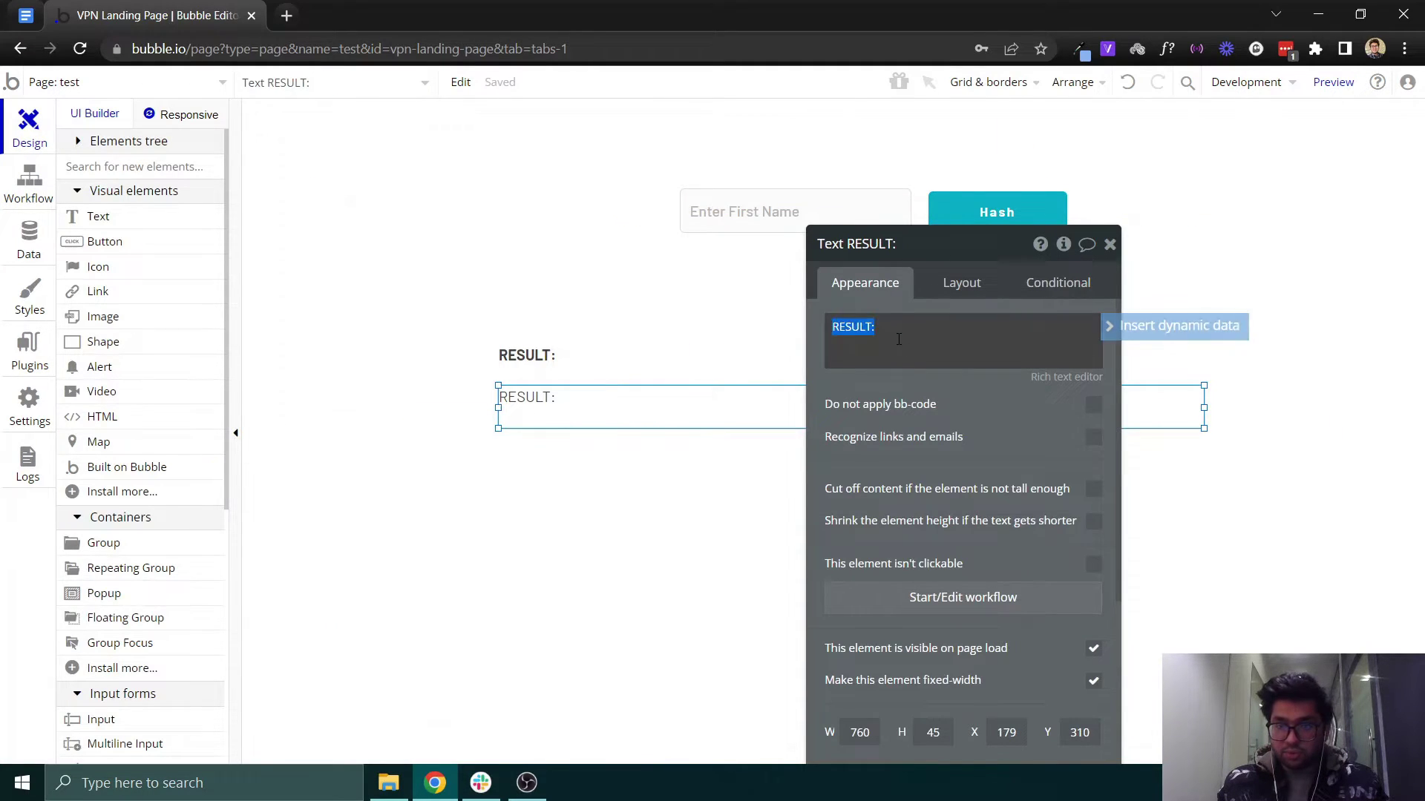
pyautogui.click(1149, 335)
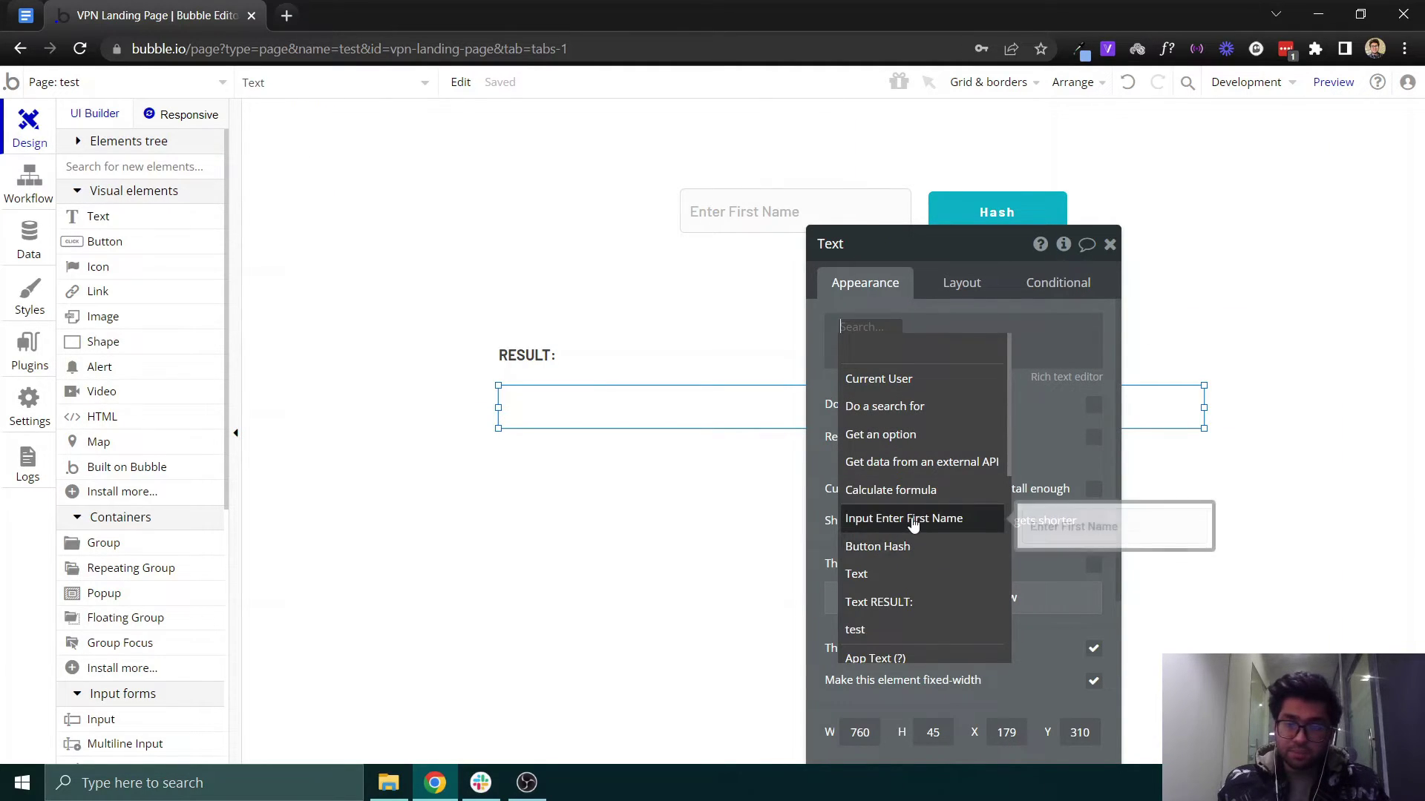
pyautogui.scroll(-1, 906, 557)
pyautogui.scroll(1, 907, 547)
pyautogui.scroll(-5, 891, 469)
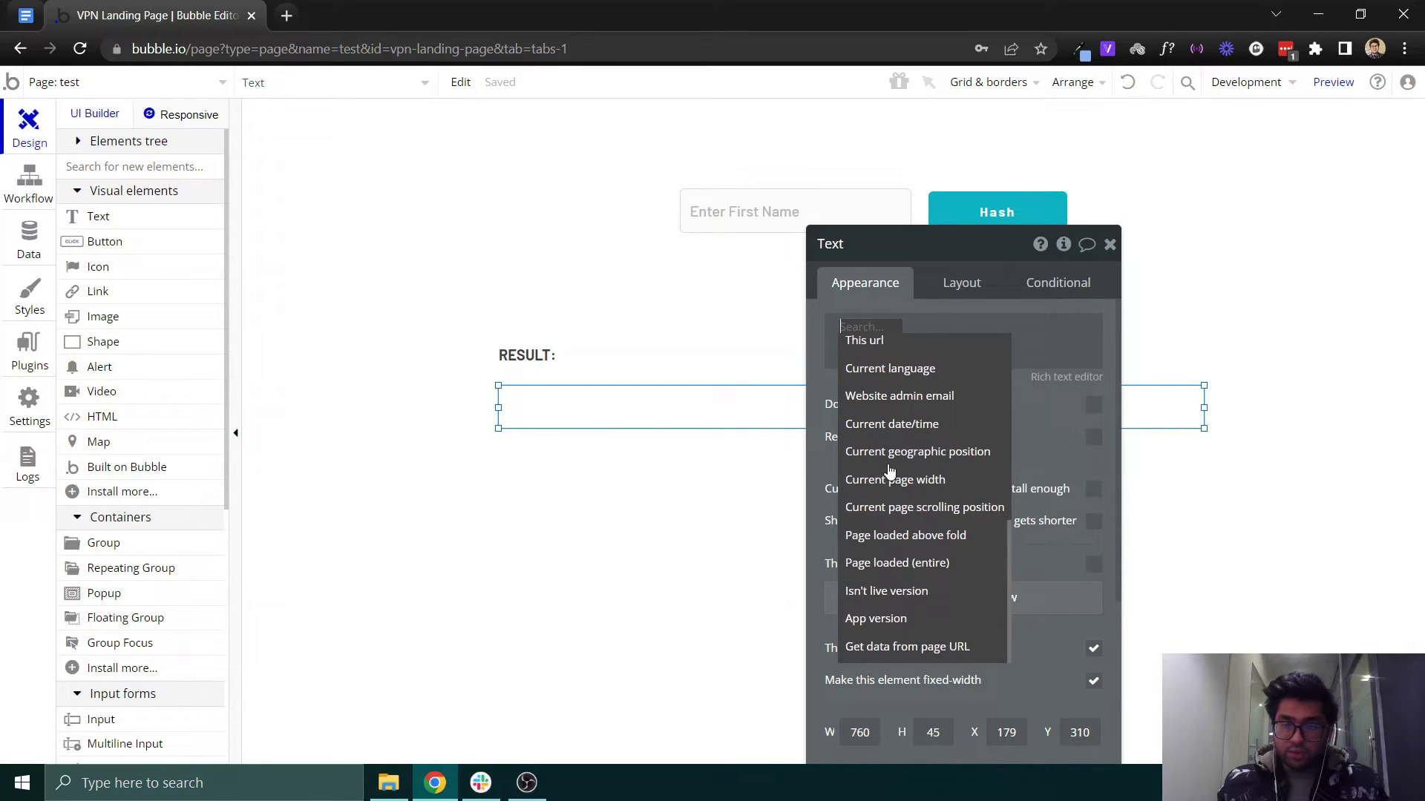
pyautogui.write('tes')
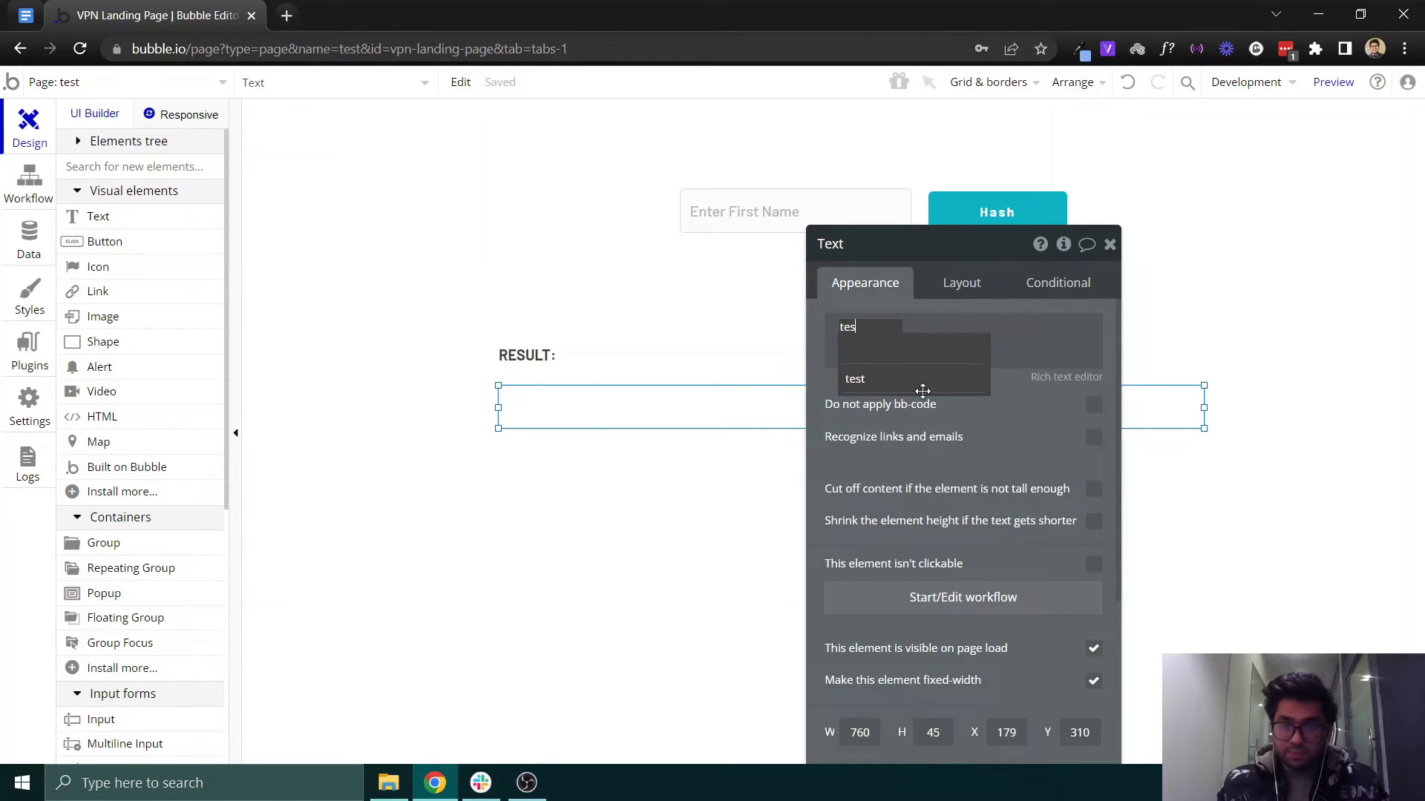
pyautogui.click(900, 382)
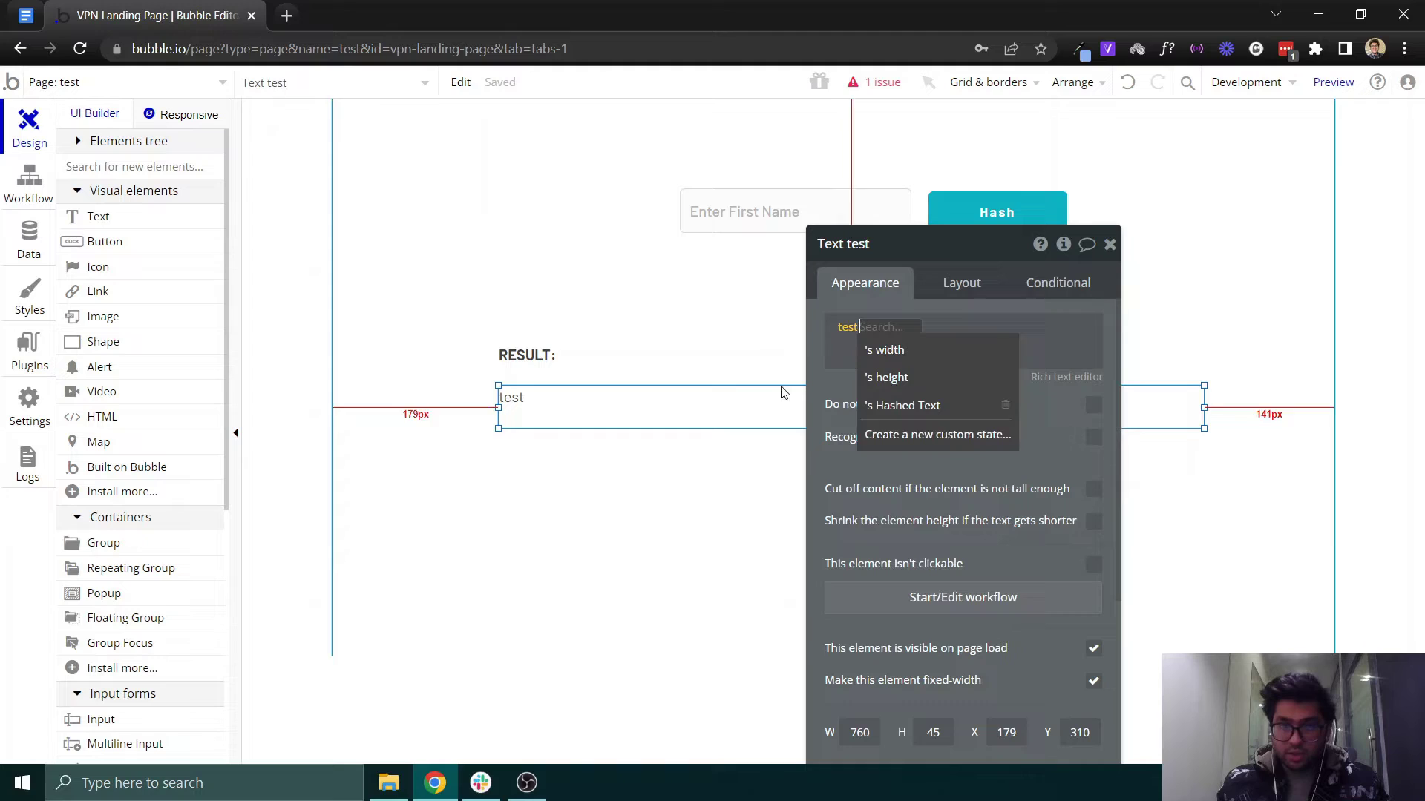
pyautogui.click(904, 405)
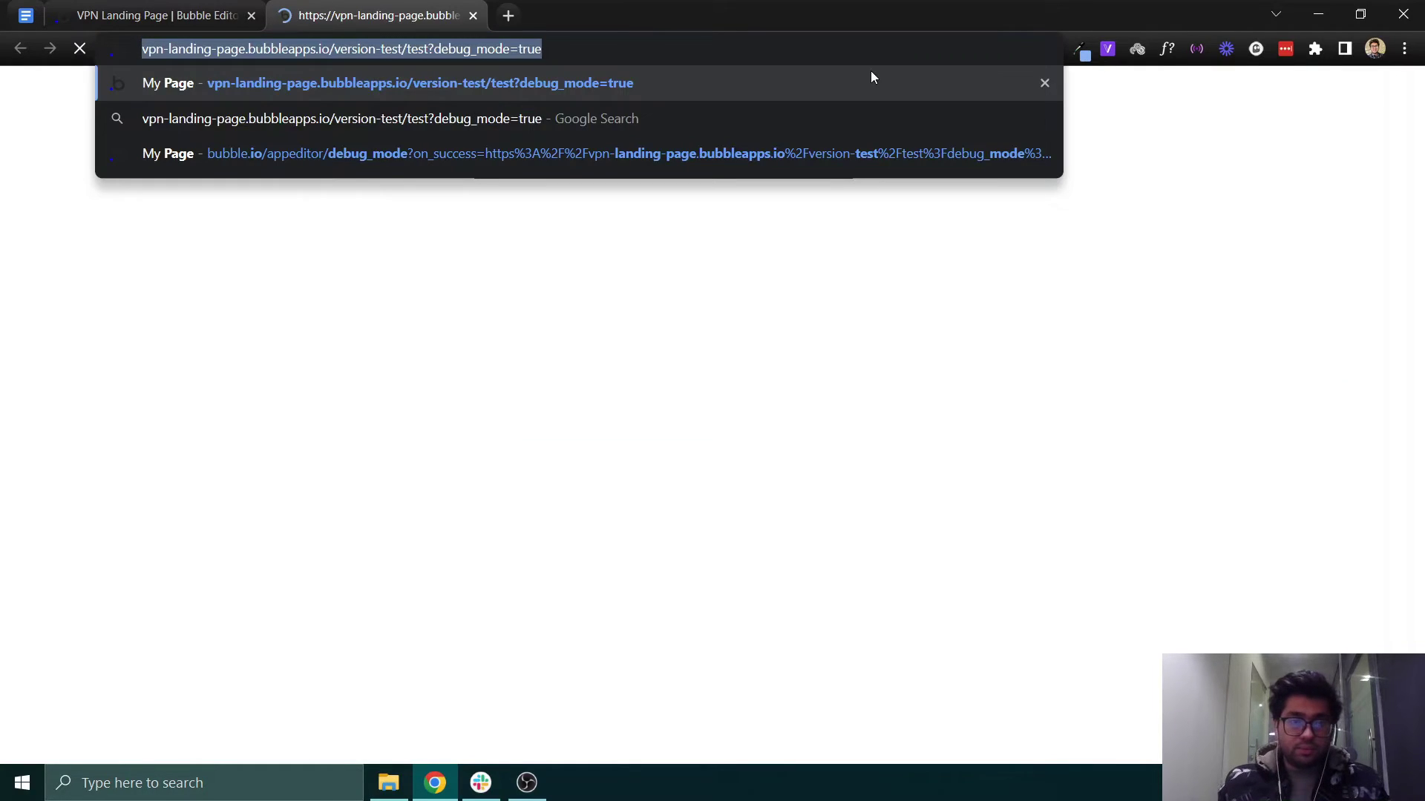
# - Load the debug-mode preview, enter a first name and run Hash on it
pyautogui.click(438, 47)
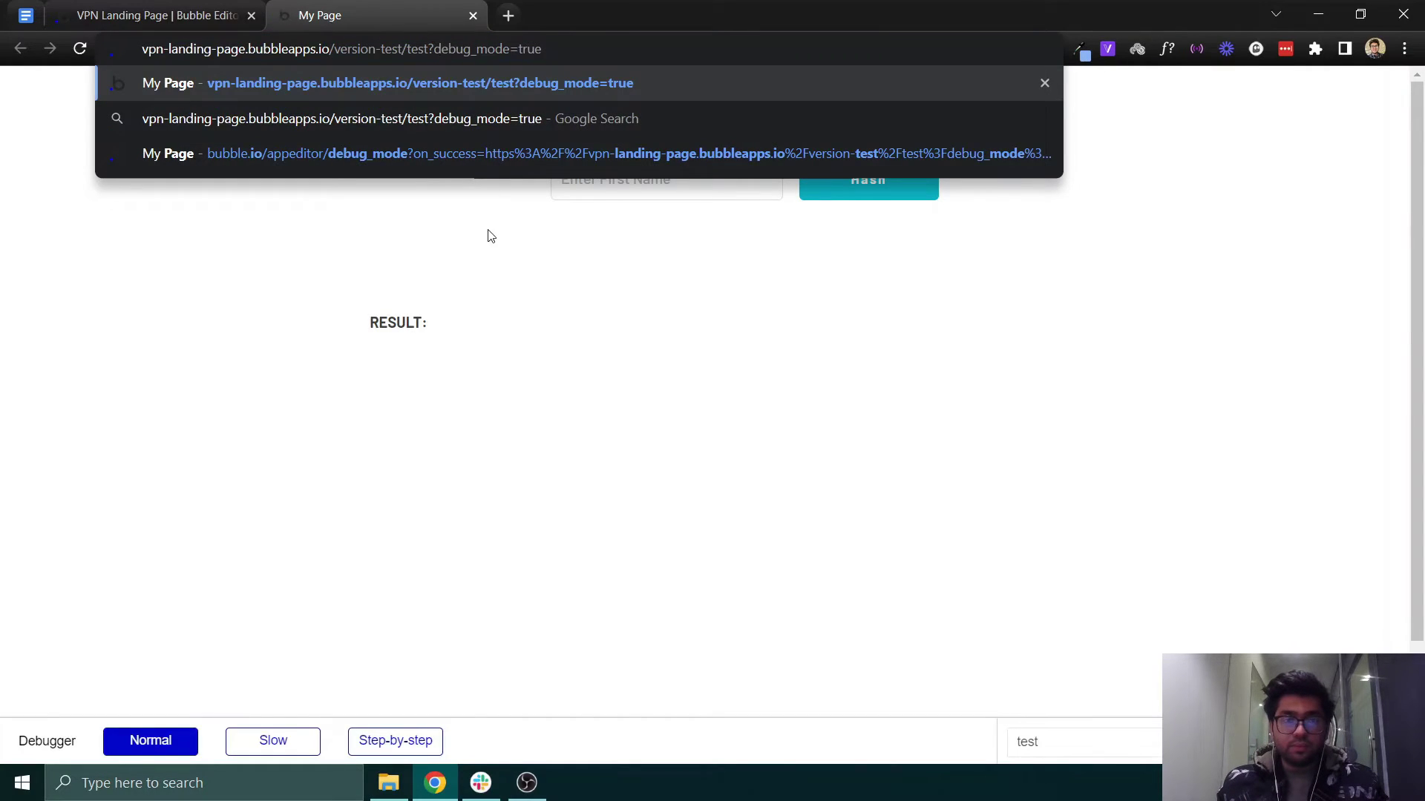
pyautogui.click(247, 247)
pyautogui.click(684, 197)
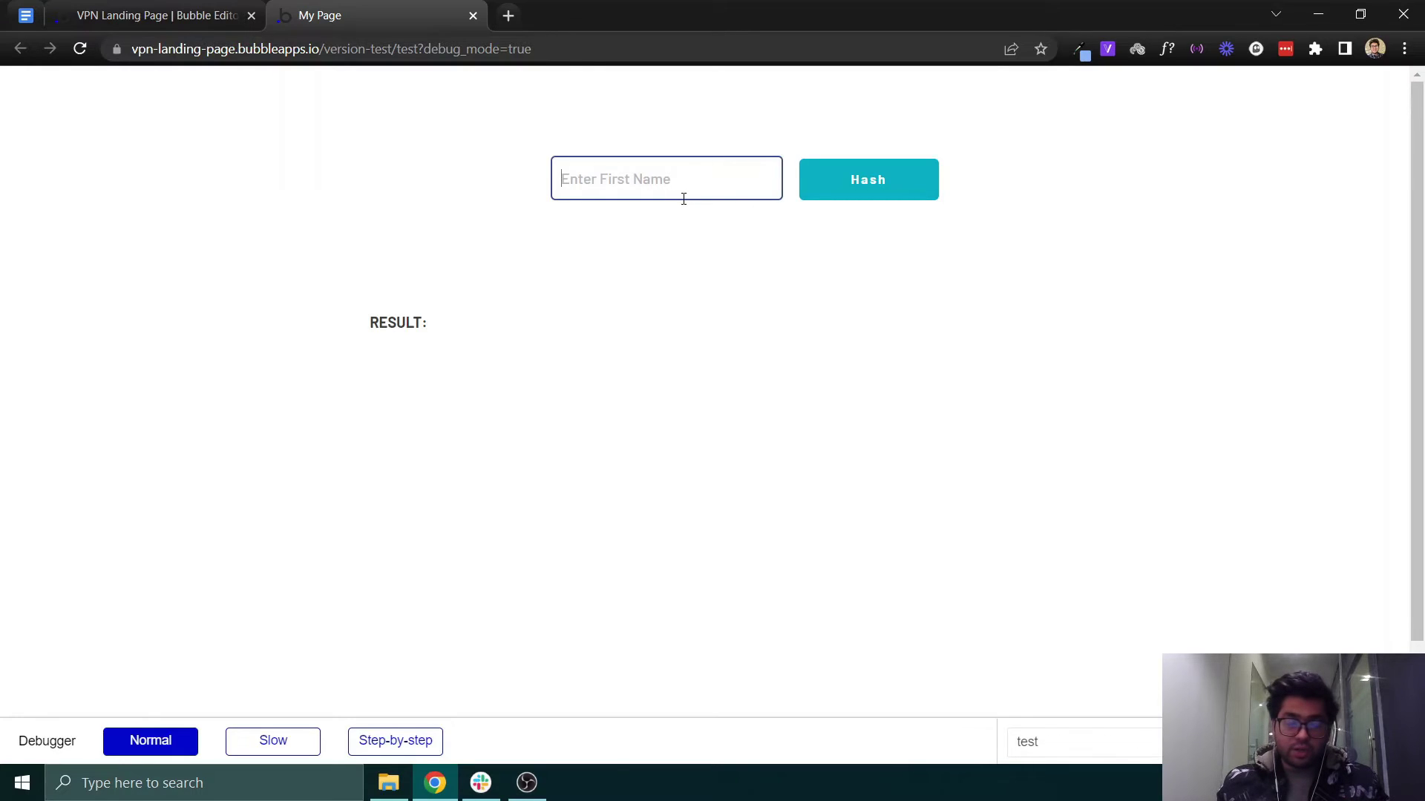
pyautogui.write('Zaeem')
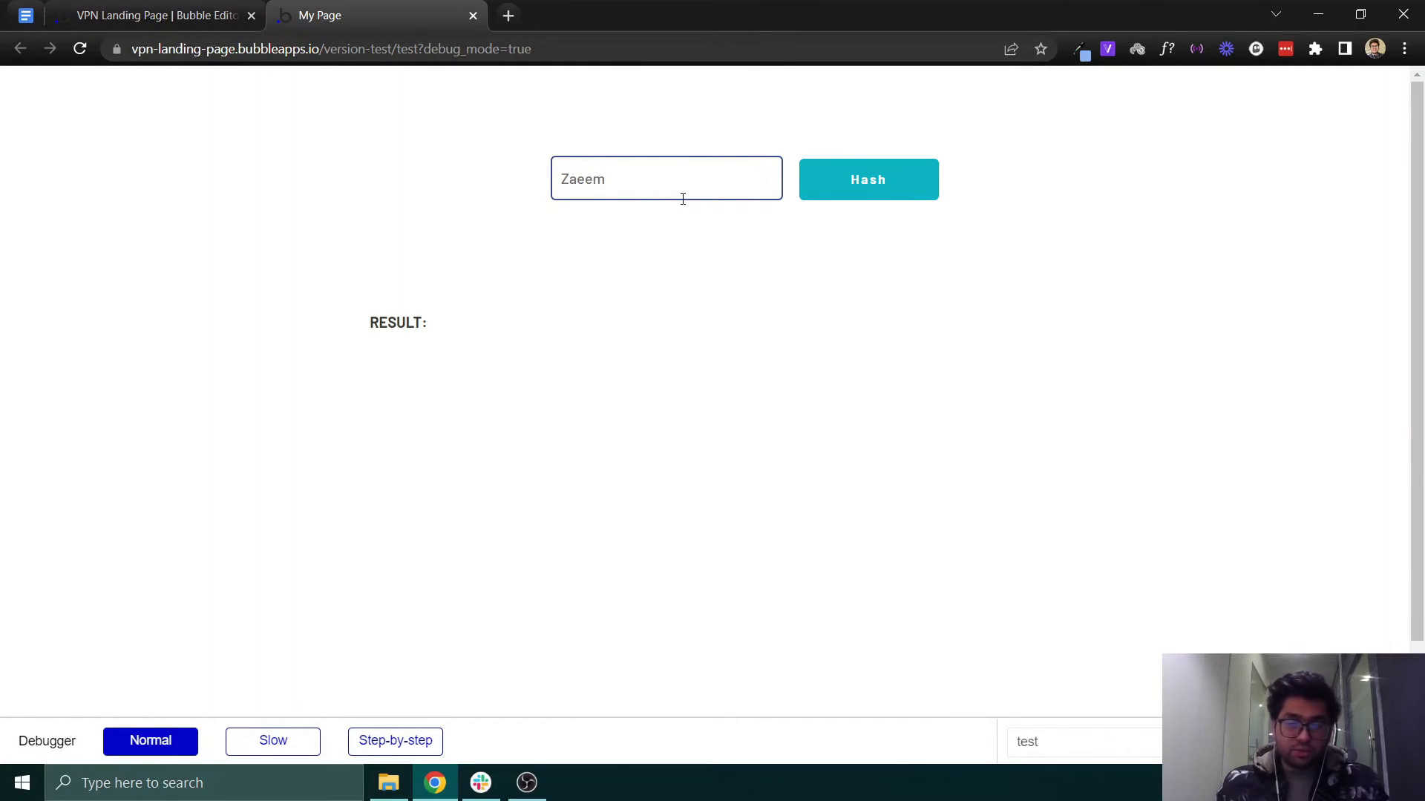
pyautogui.click(849, 198)
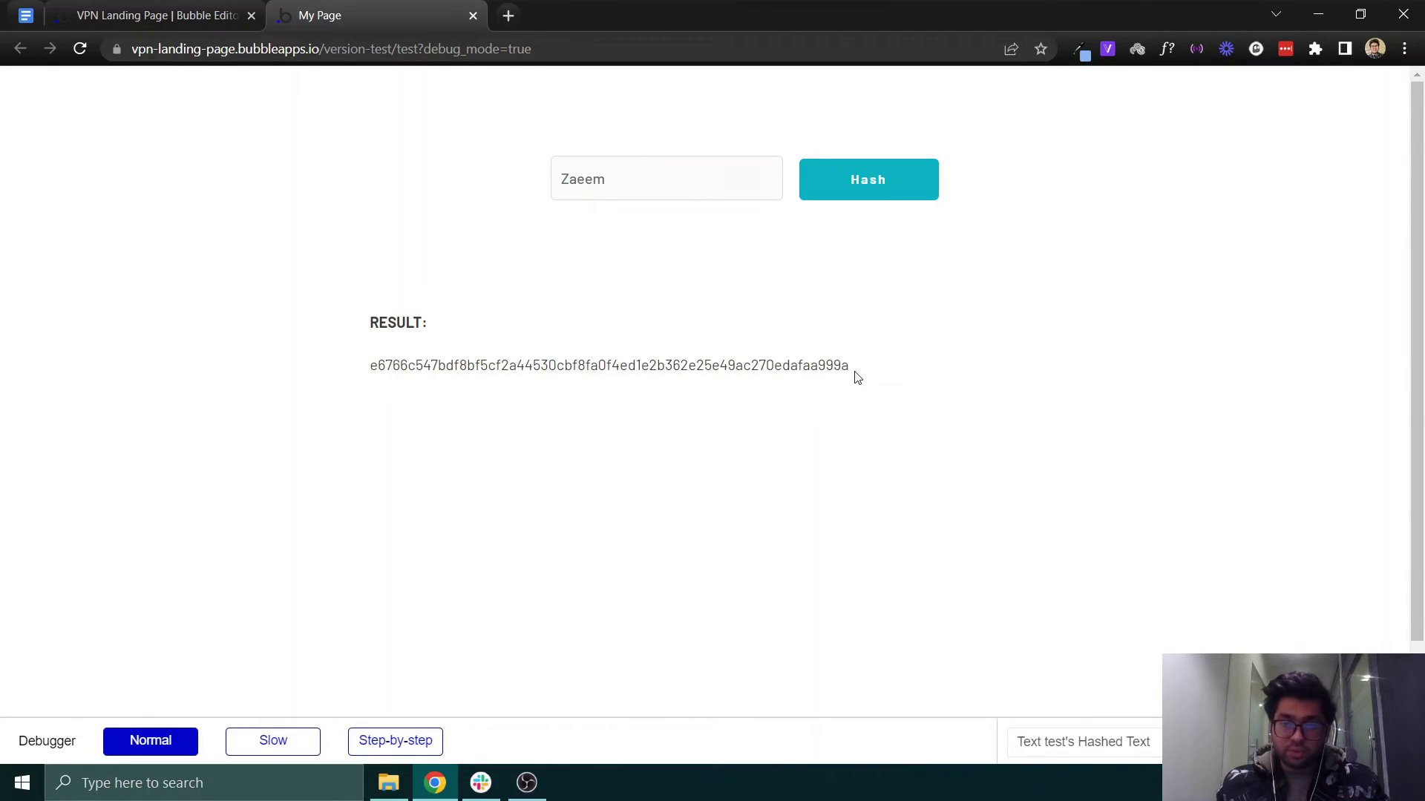
# - Select the displayed hash string and the entered name to inspect the result
pyautogui.moveTo(856, 377); pyautogui.dragTo(360, 398)
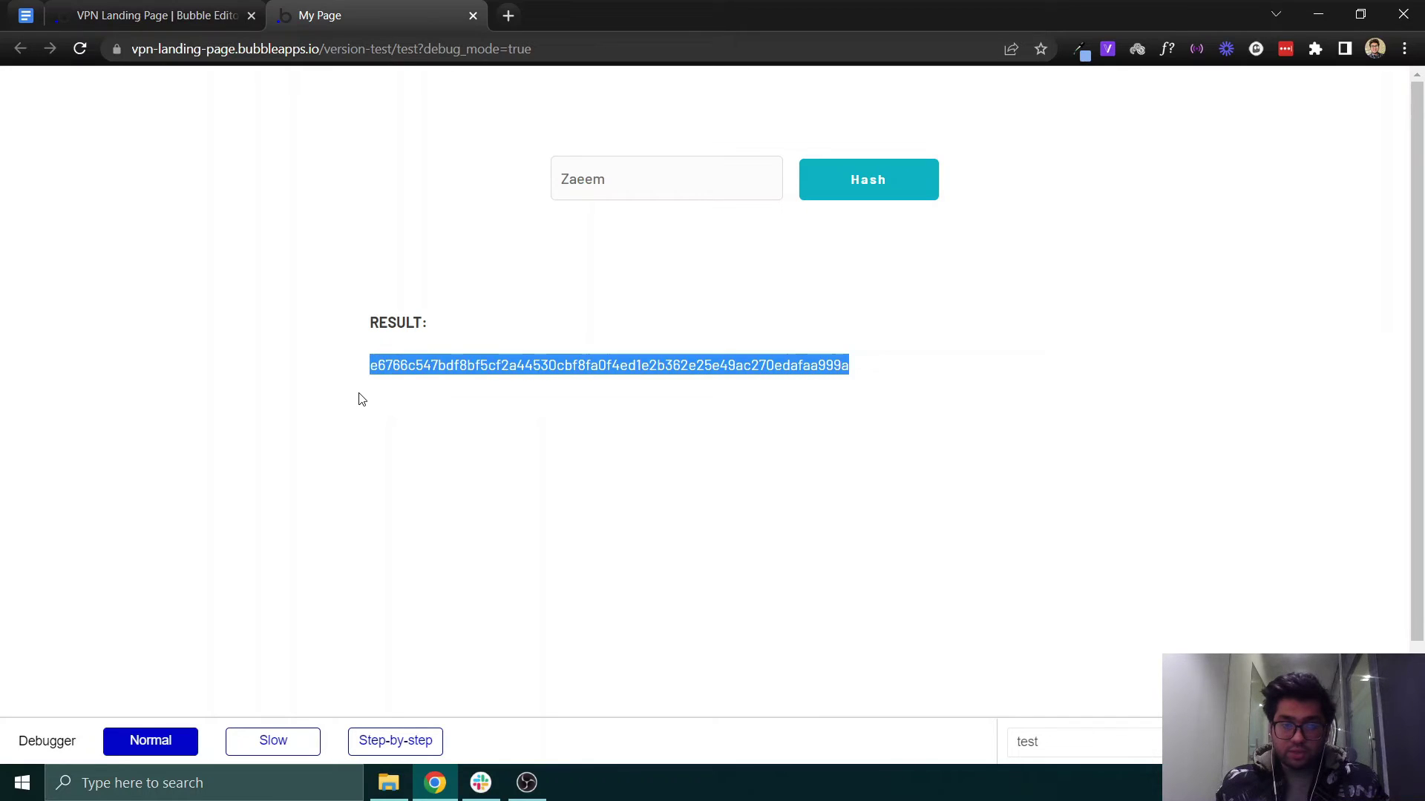
pyautogui.click(373, 371)
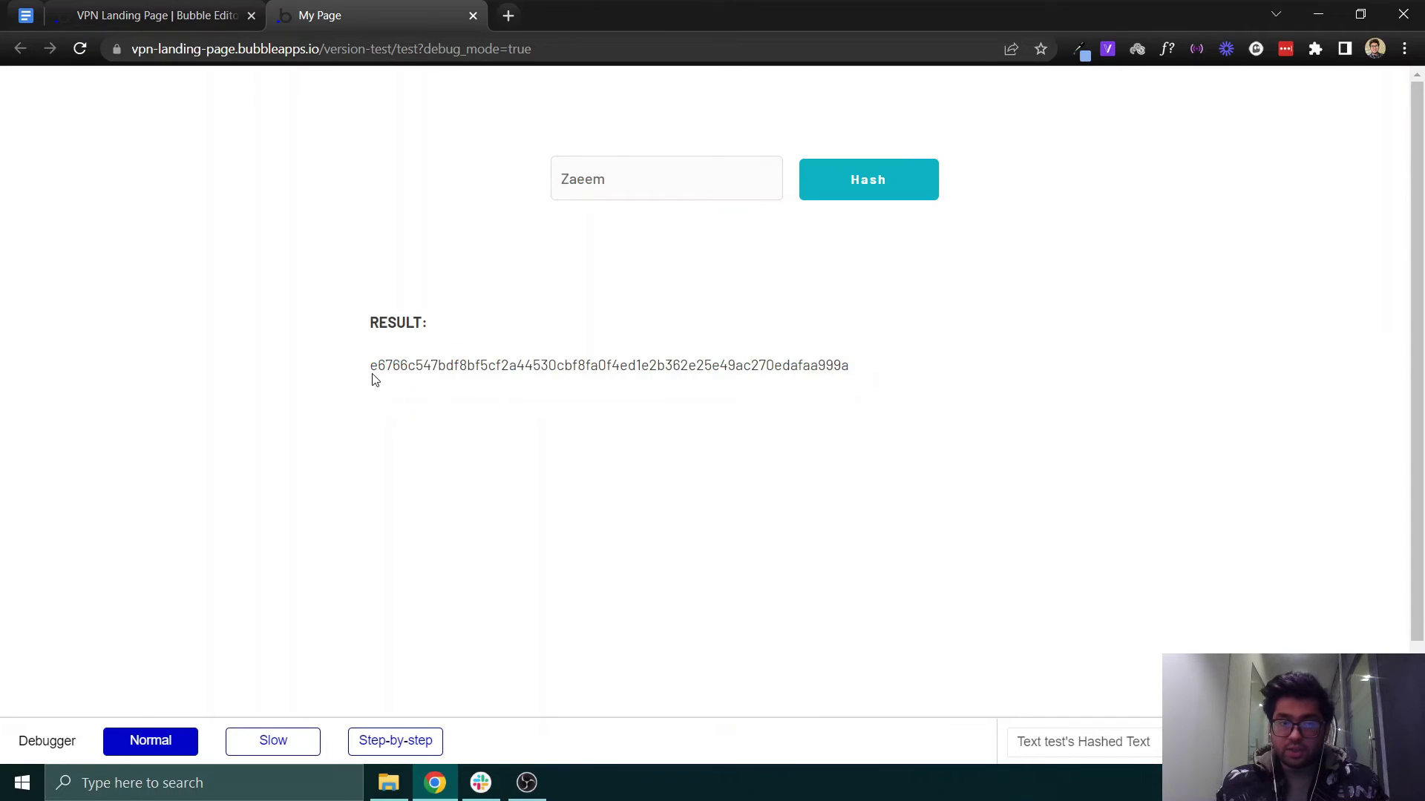
pyautogui.click(615, 171)
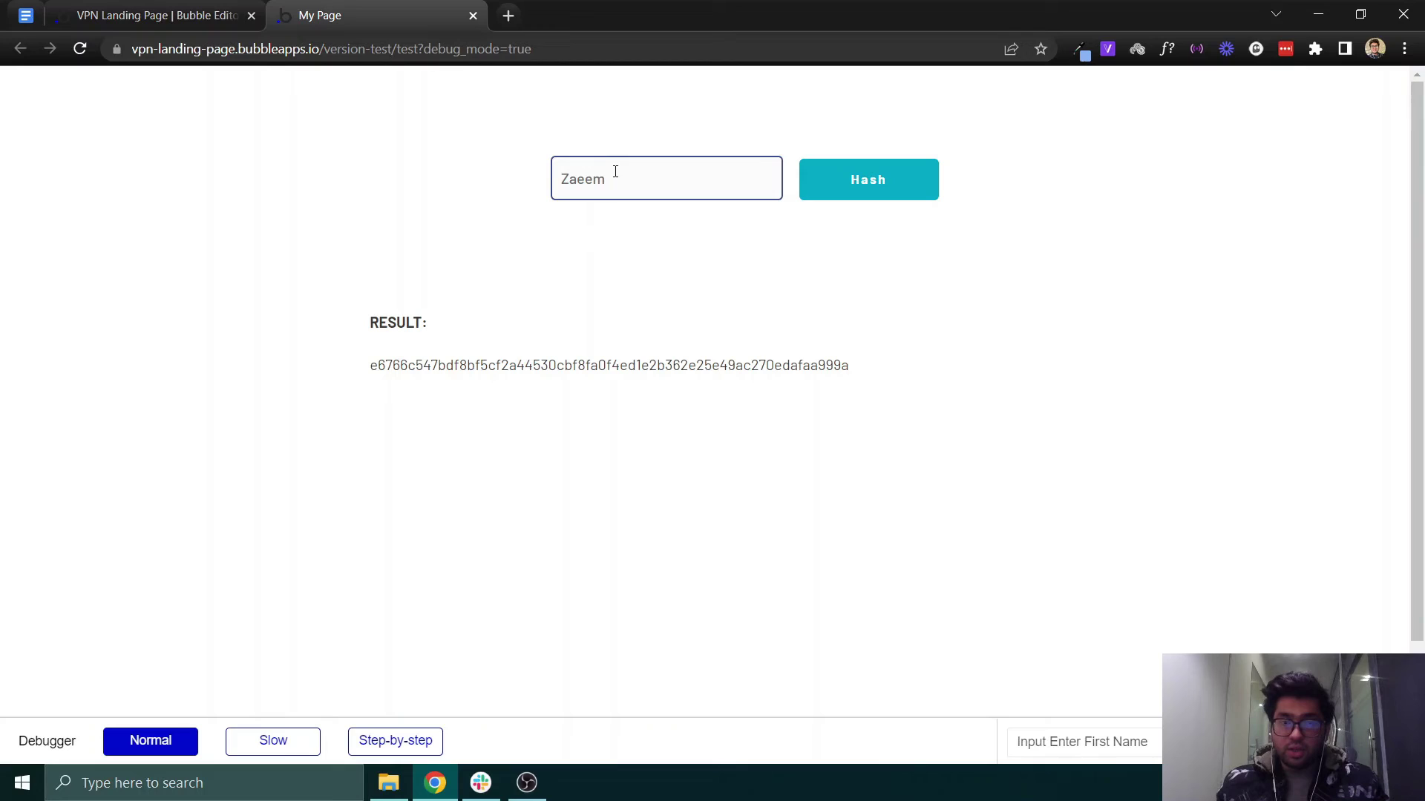
pyautogui.doubleClick(596, 188)
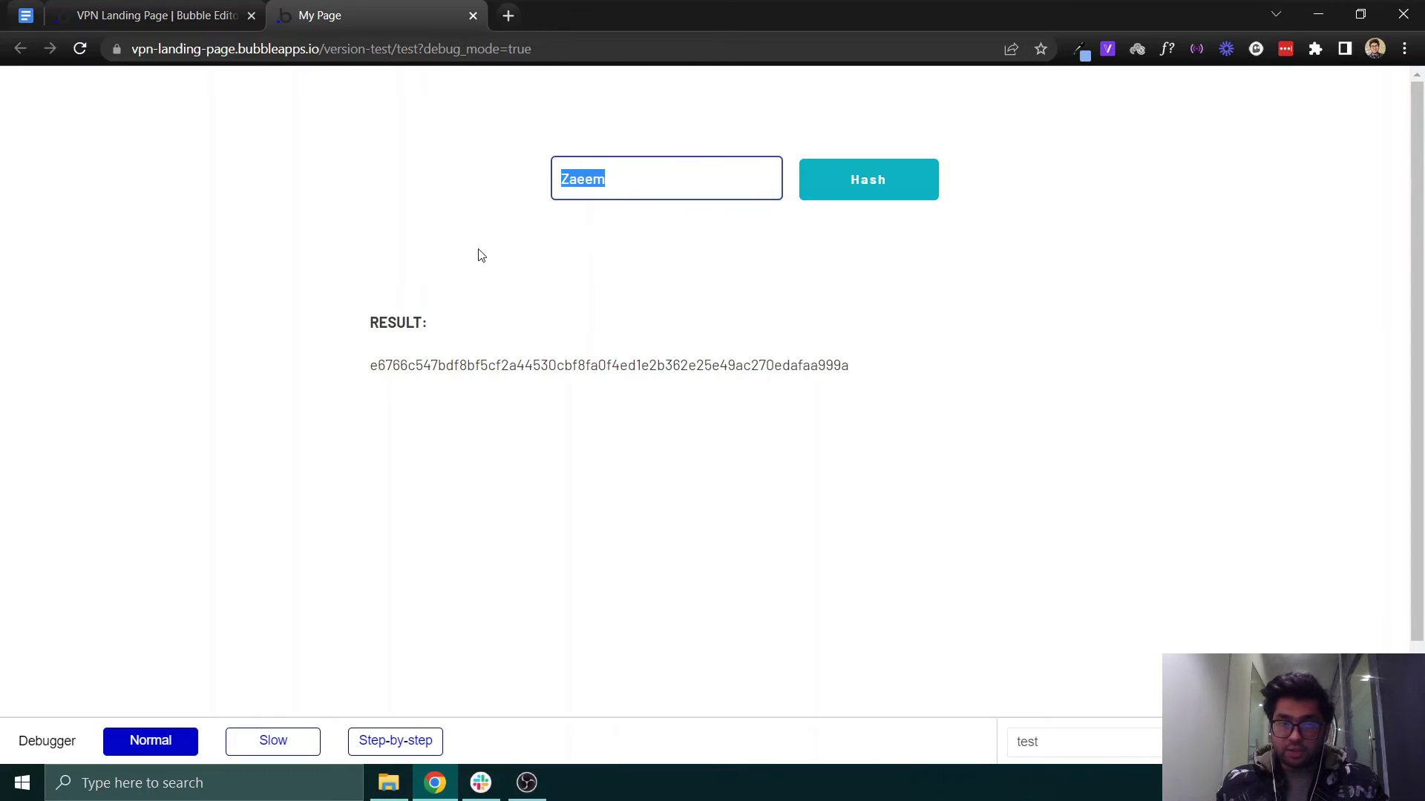
pyautogui.click(373, 371)
pyautogui.moveTo(373, 371); pyautogui.dragTo(842, 366)
pyautogui.click(785, 374)
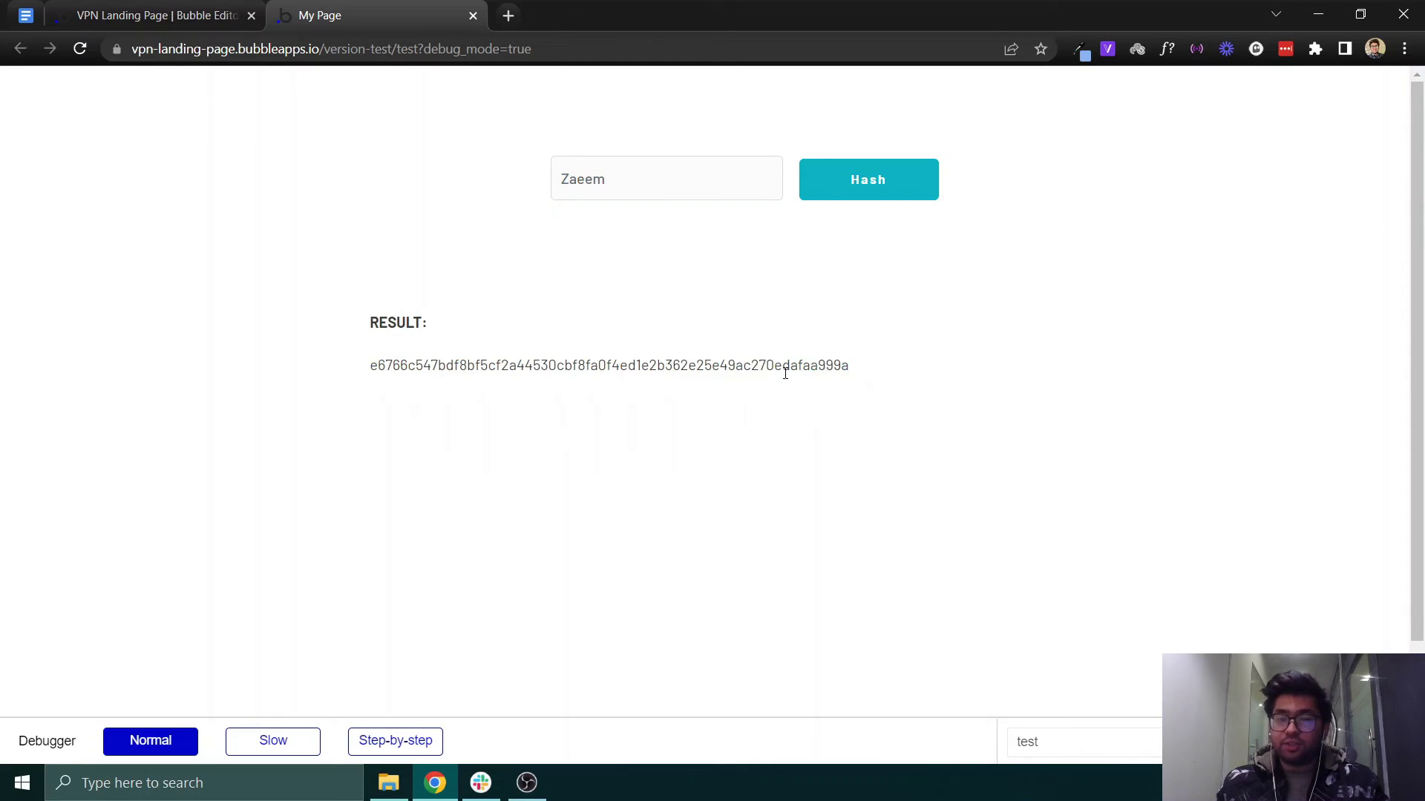